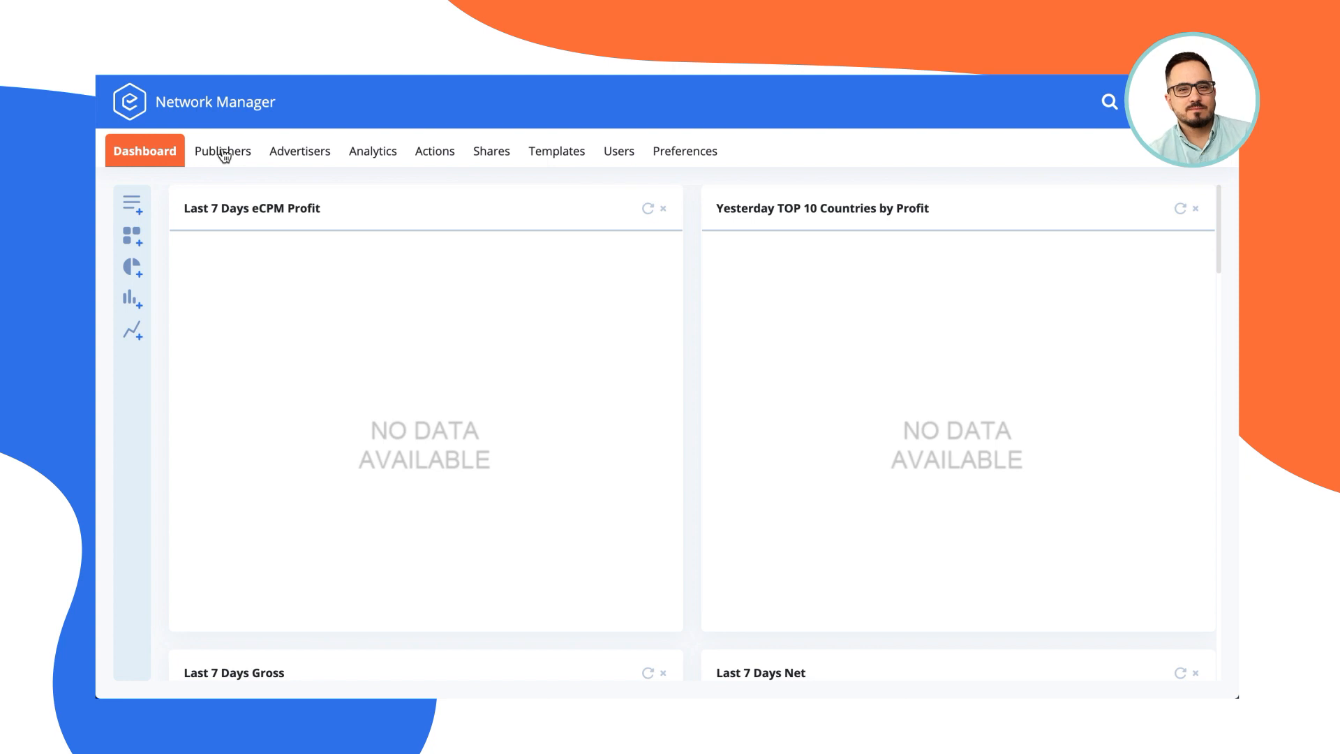
Step: Look over the Publishers and Advertisers sections and the items that can be added in each
click(224, 153)
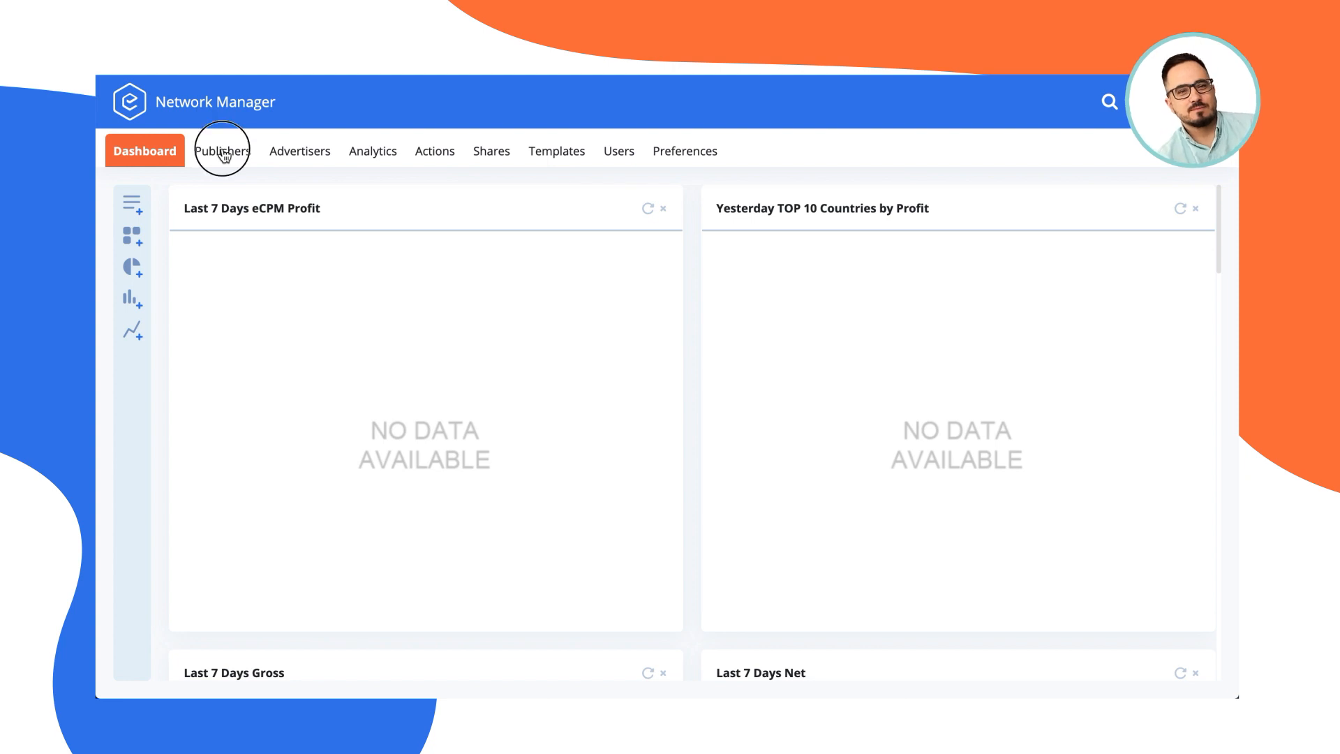
click(317, 155)
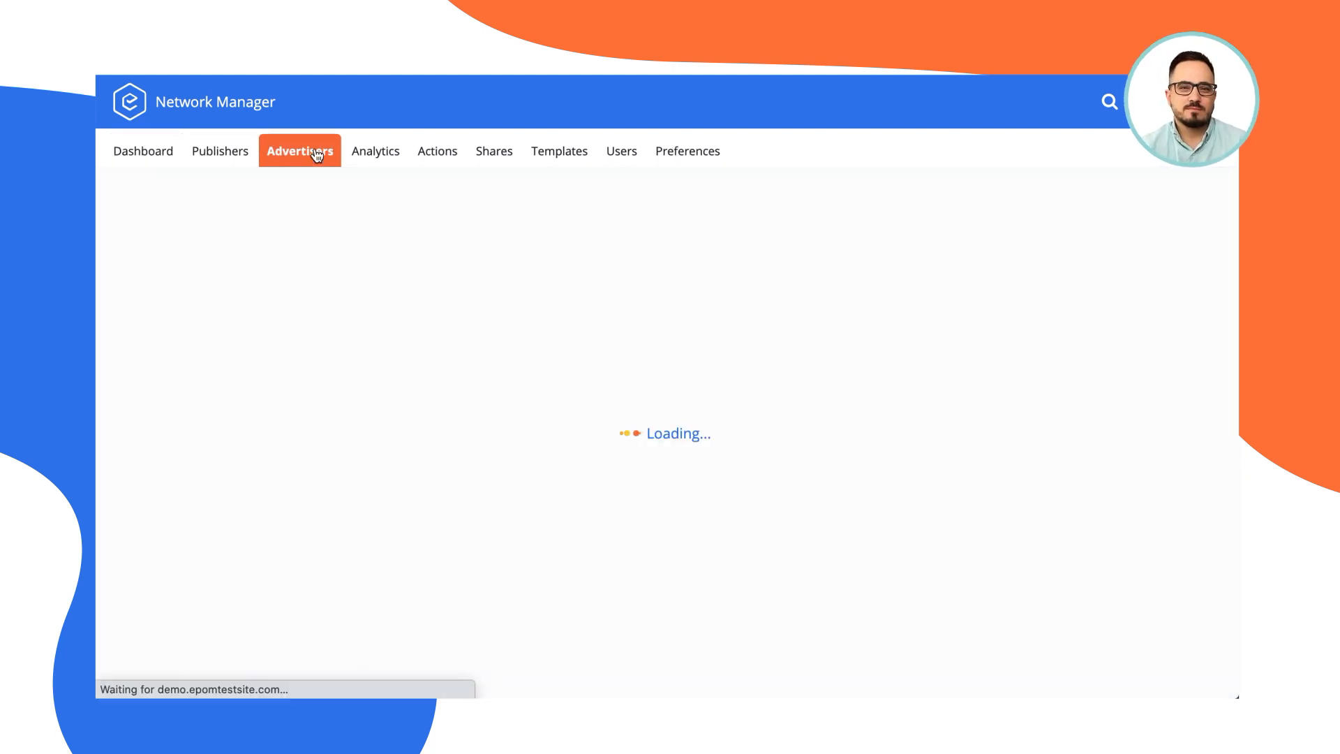
click(217, 154)
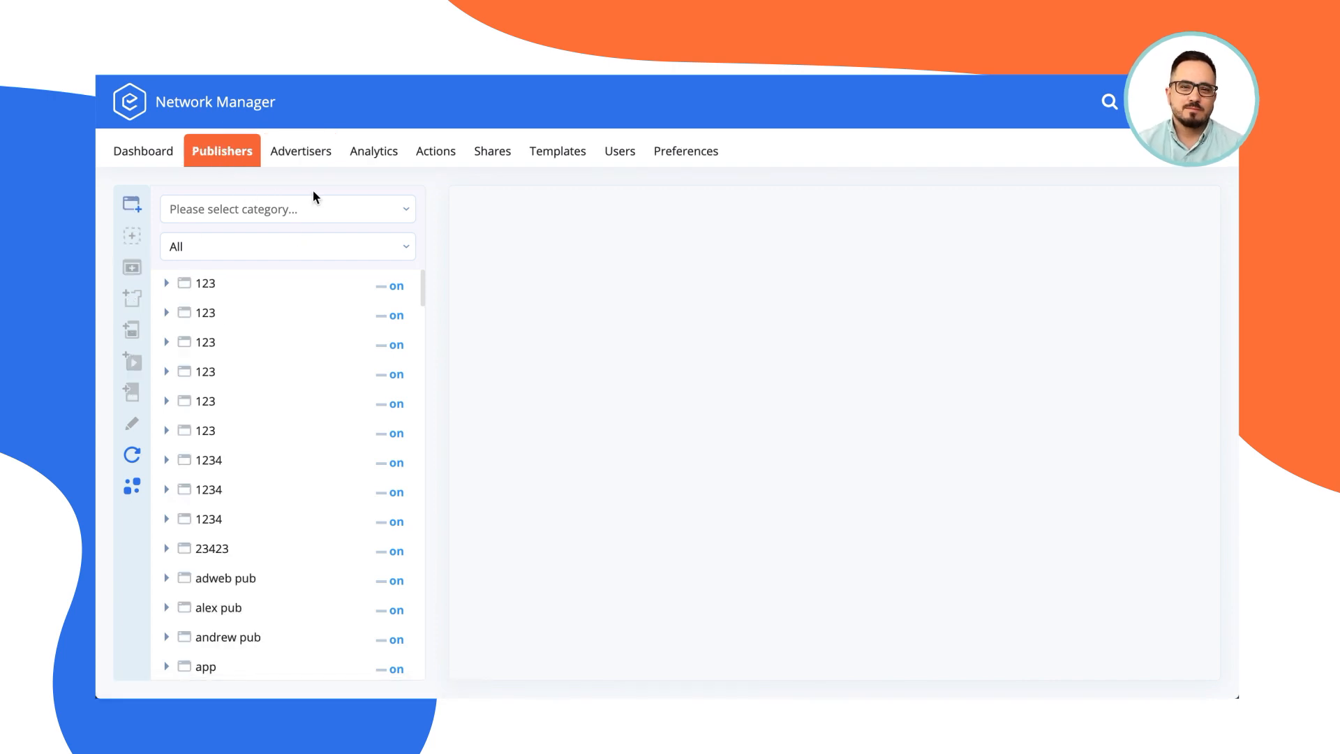
click(285, 159)
click(217, 155)
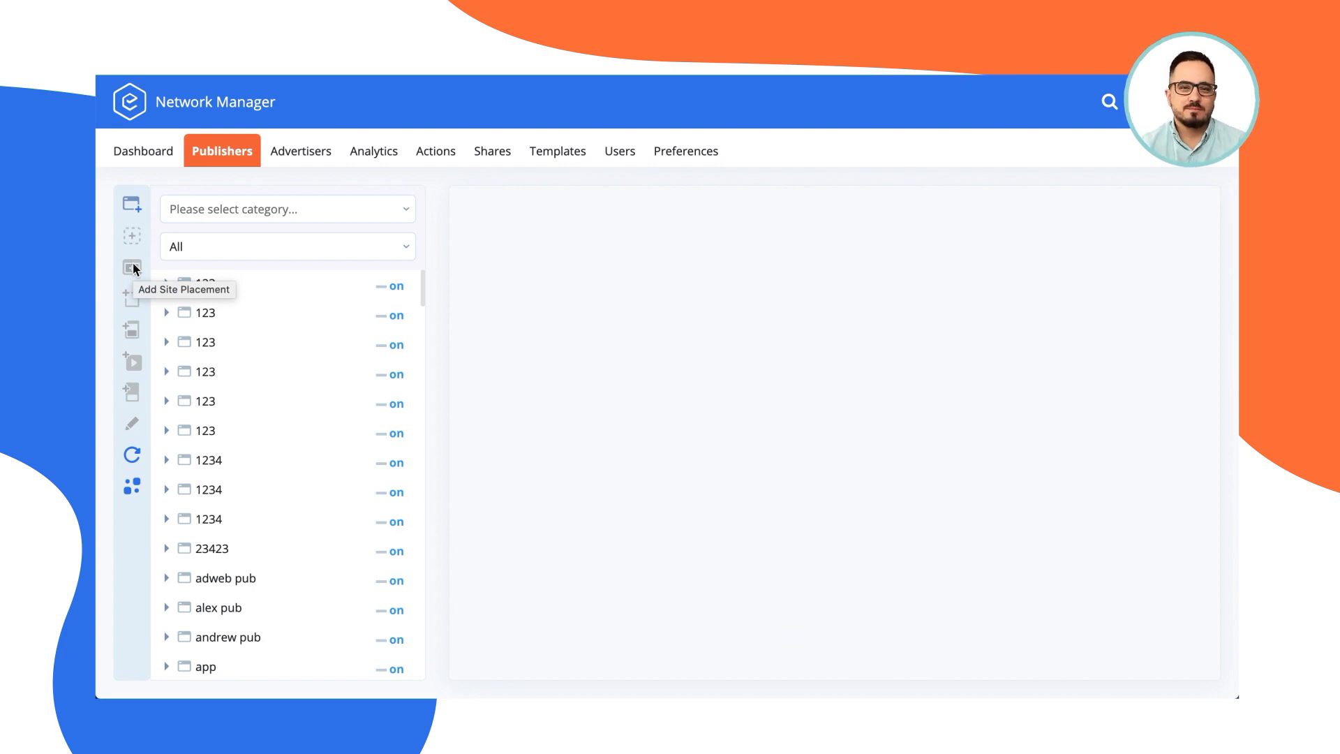
click(299, 152)
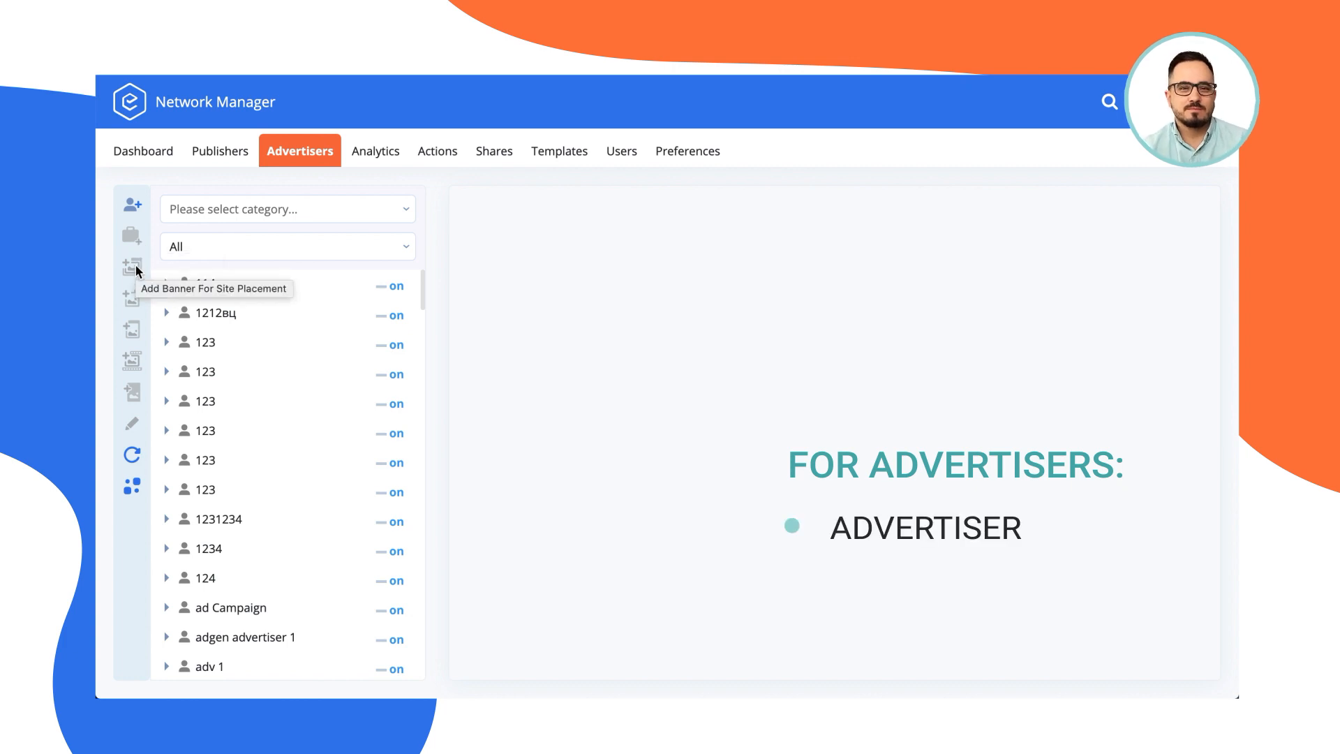
Step: Create and save a new publisher site named "test demosession", leaving it switched on
click(213, 156)
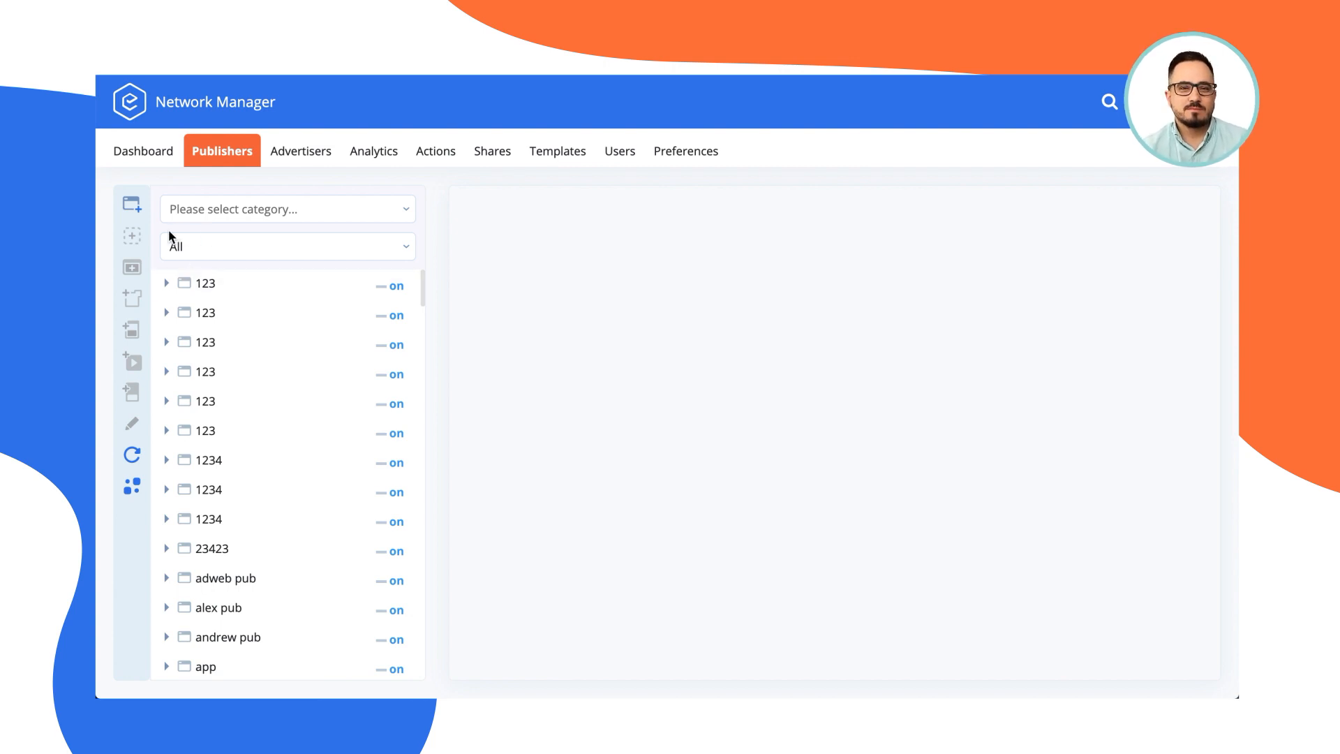
click(134, 208)
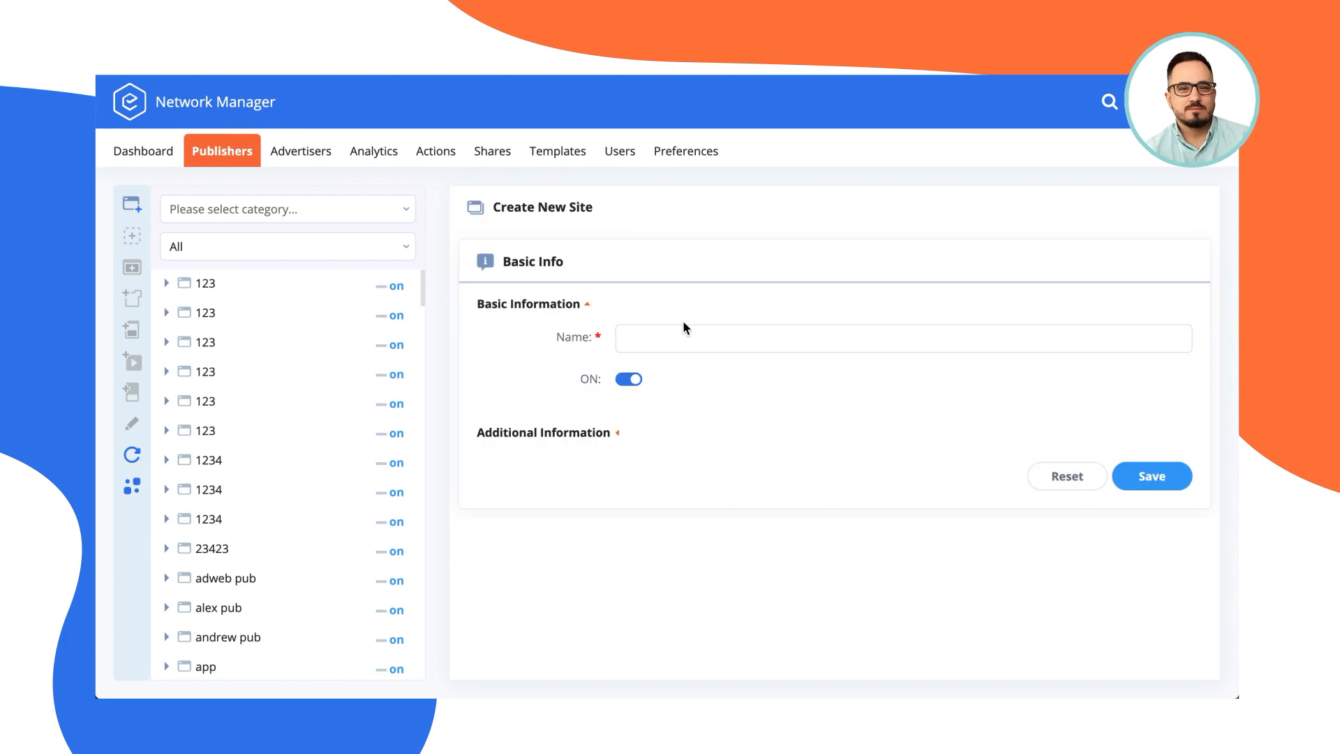
click(674, 336)
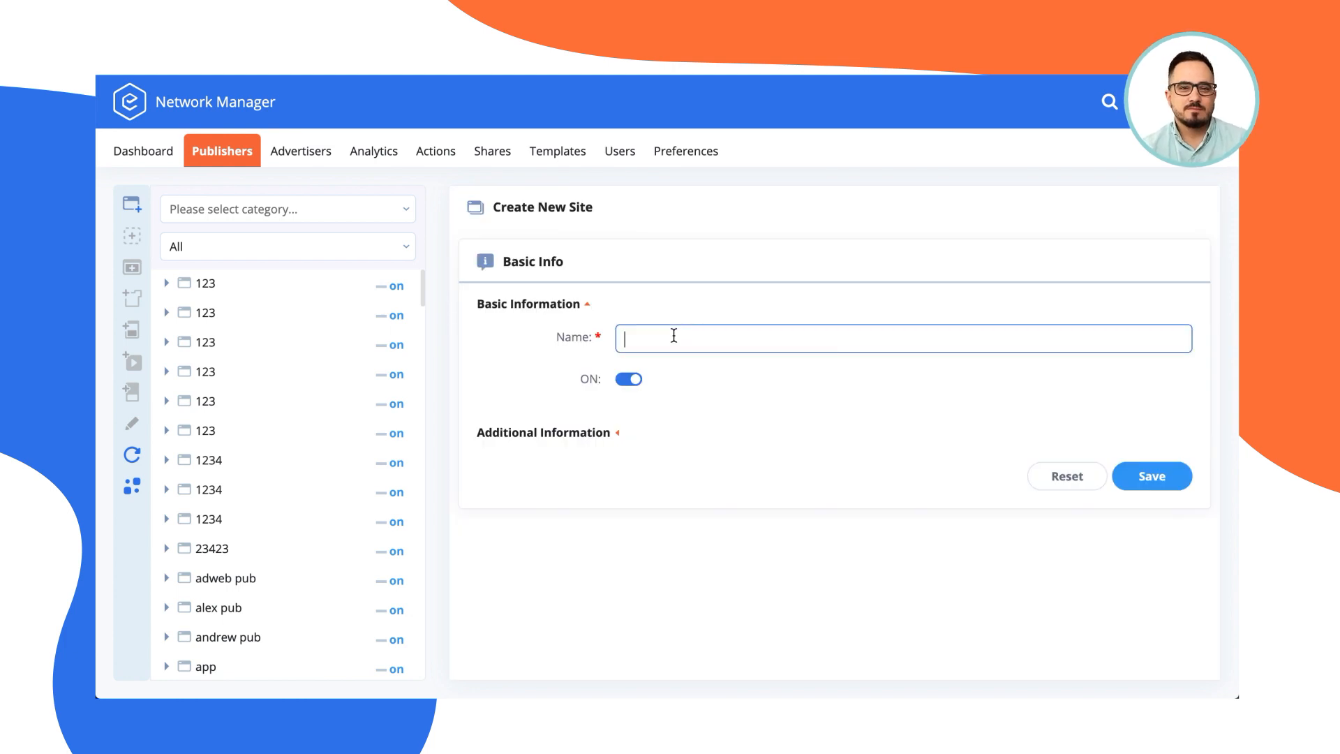
text(test dem)
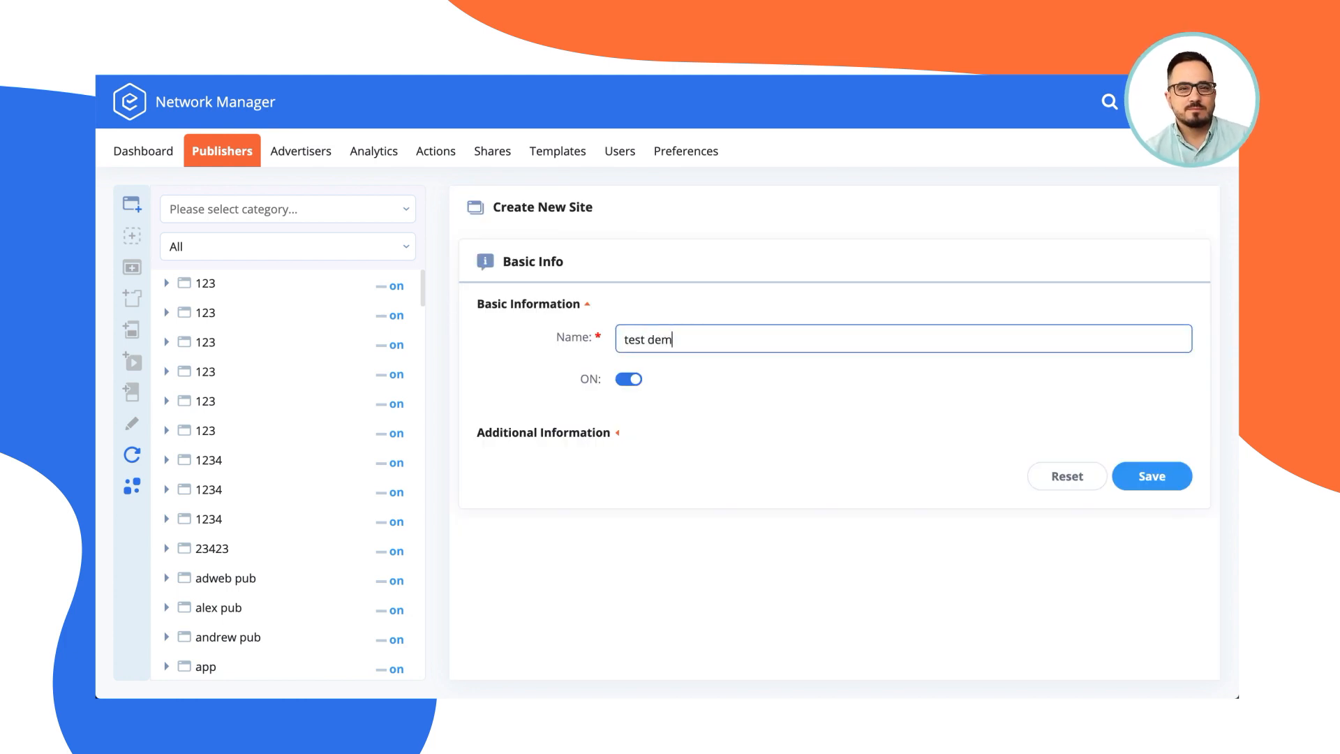
text(osession)
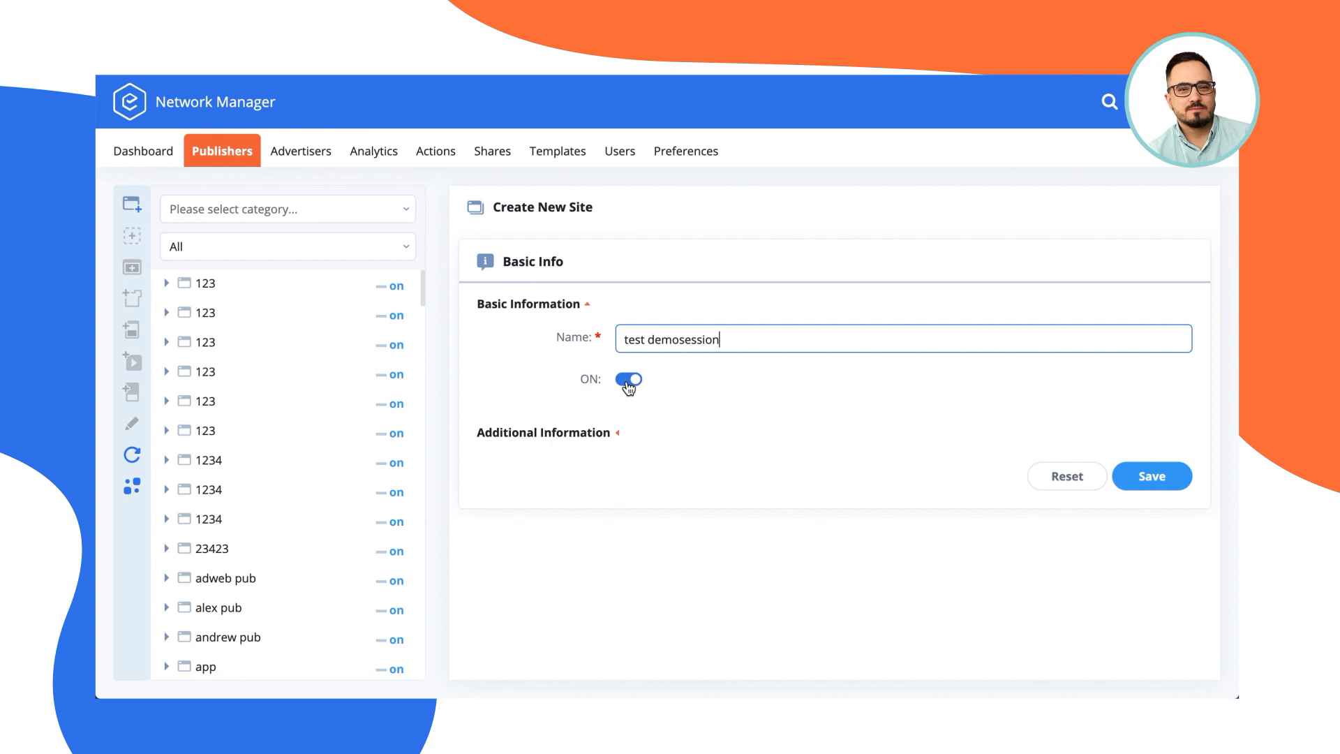
click(1159, 483)
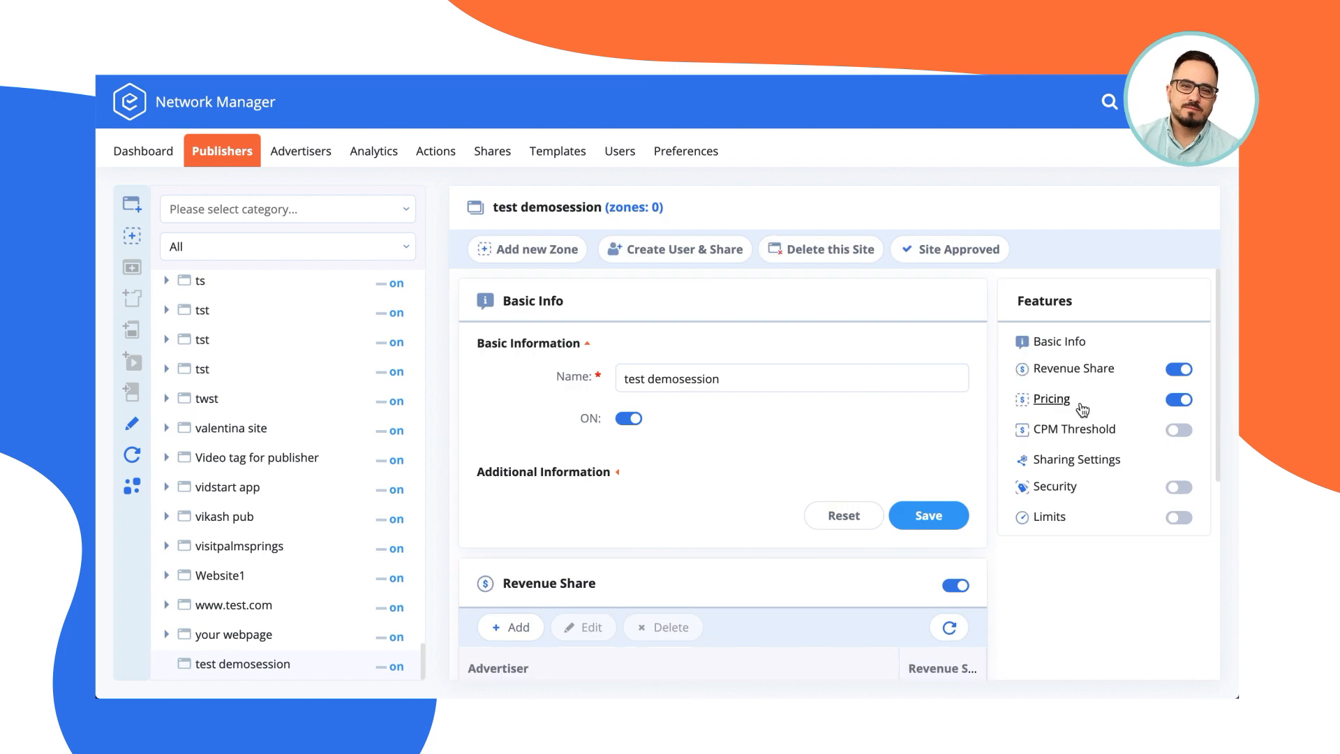
Step: Examine the site's pricing settings, including the available pricing types and the country choices
click(1081, 406)
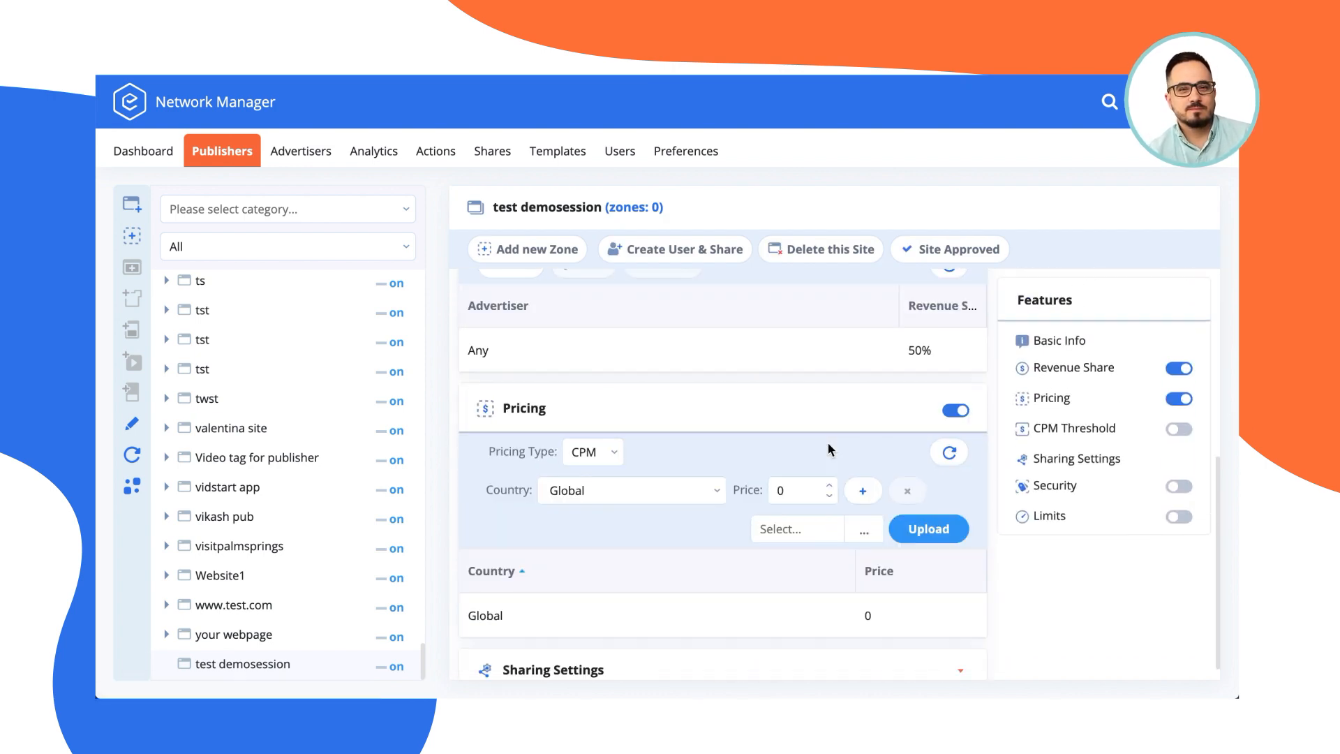
scroll(827, 442, up, 2)
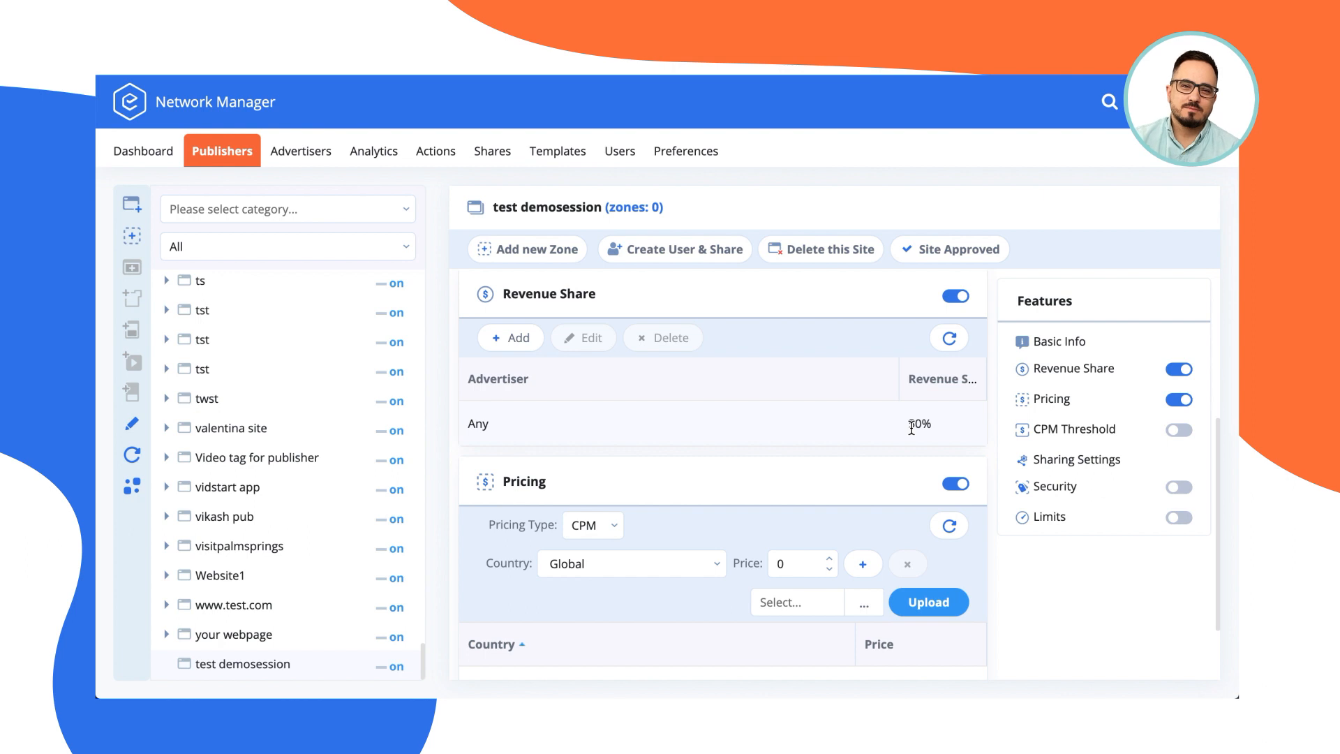
scroll(699, 469, down, 1)
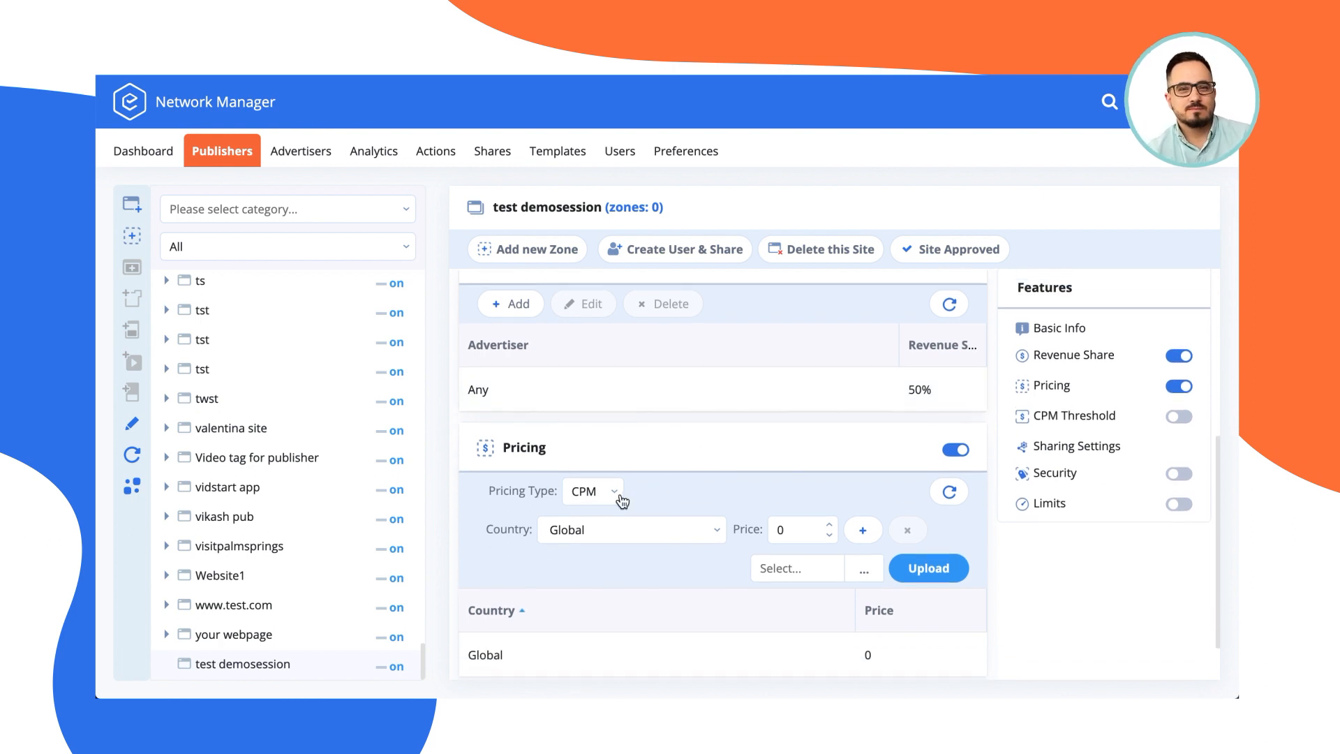
click(609, 499)
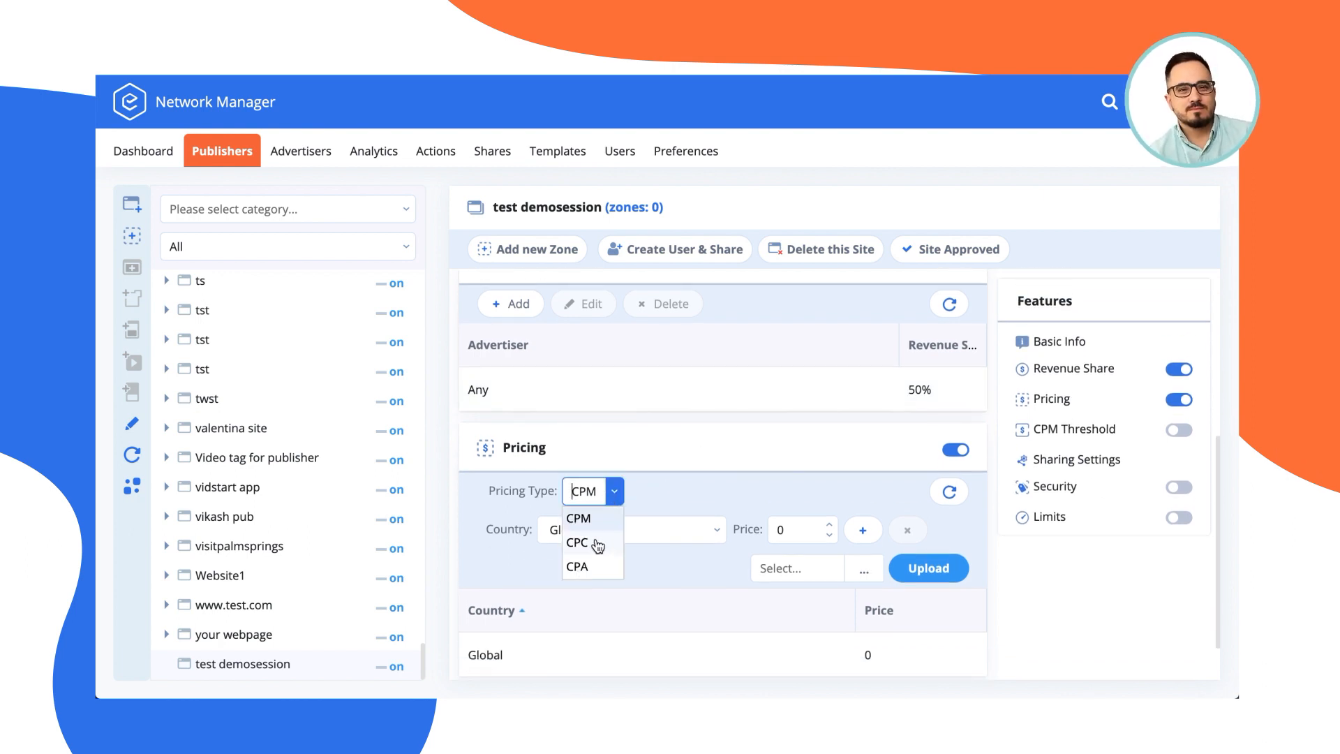
click(706, 484)
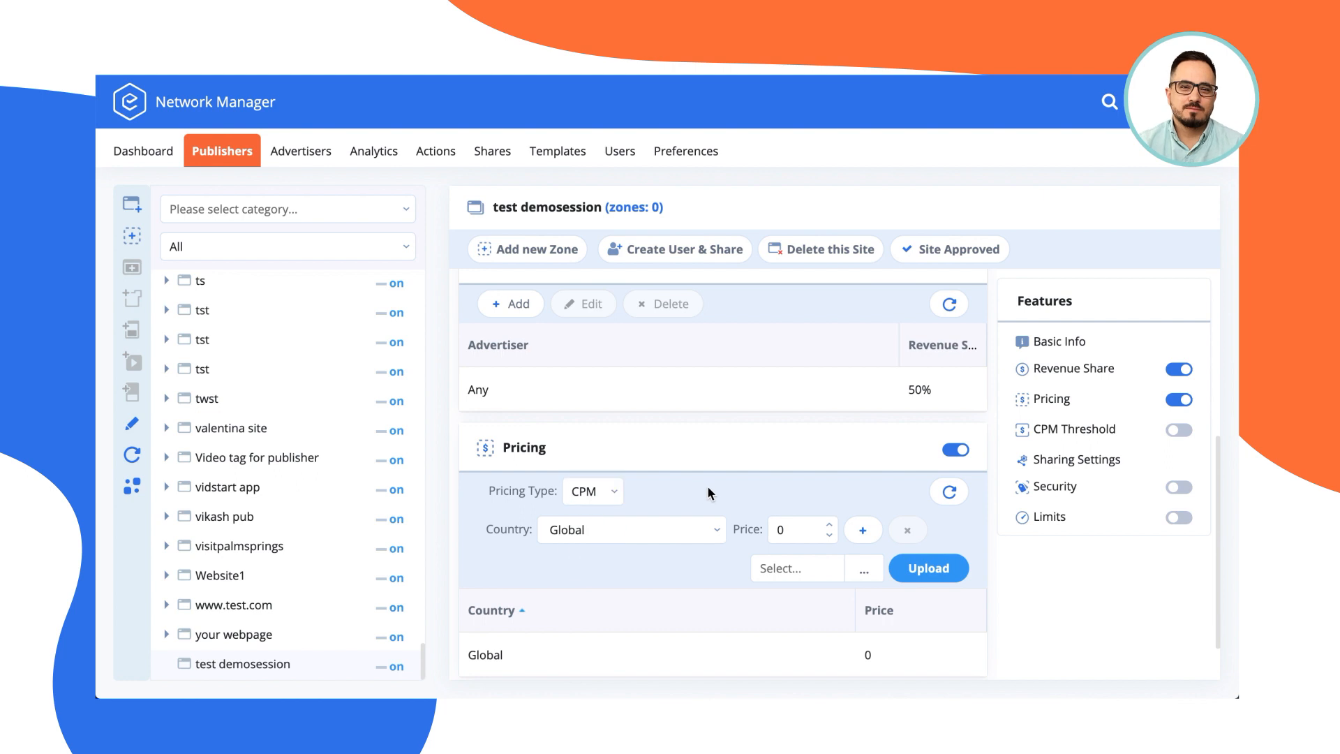
click(717, 531)
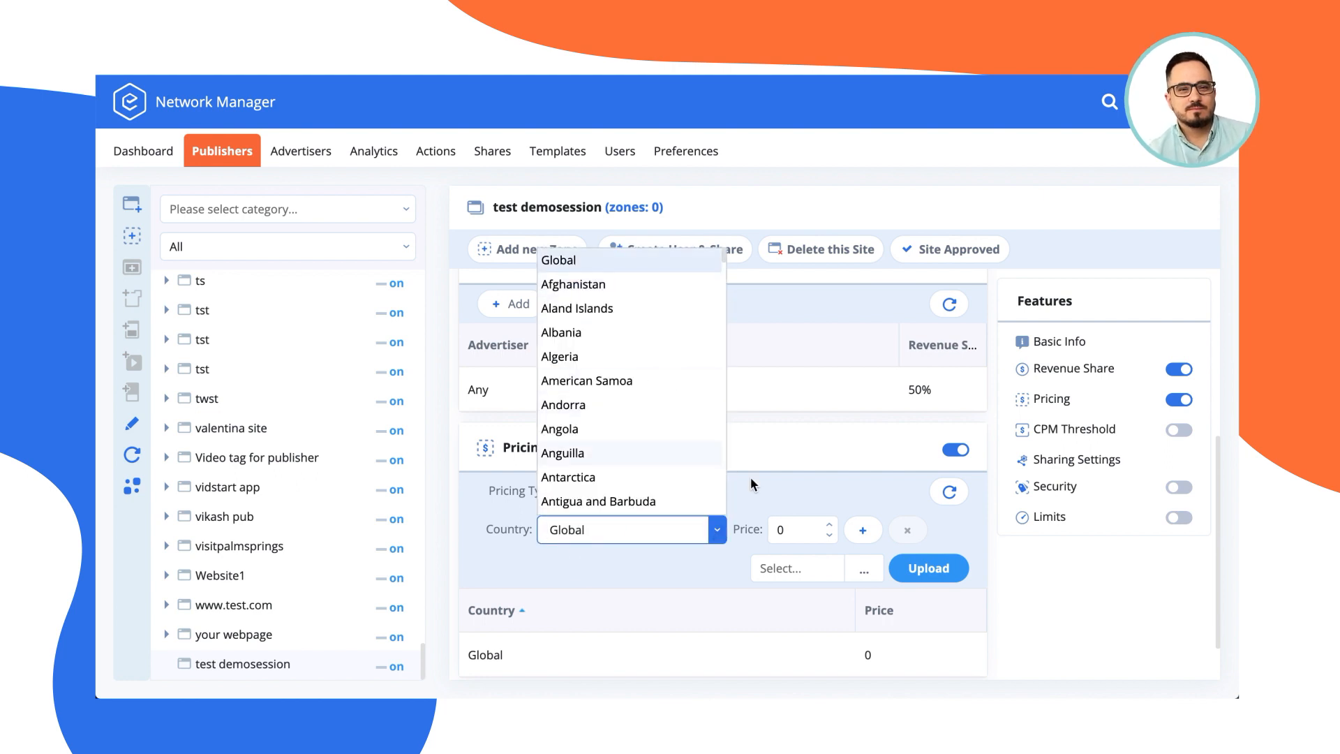
click(788, 483)
scroll(789, 476, up, 1)
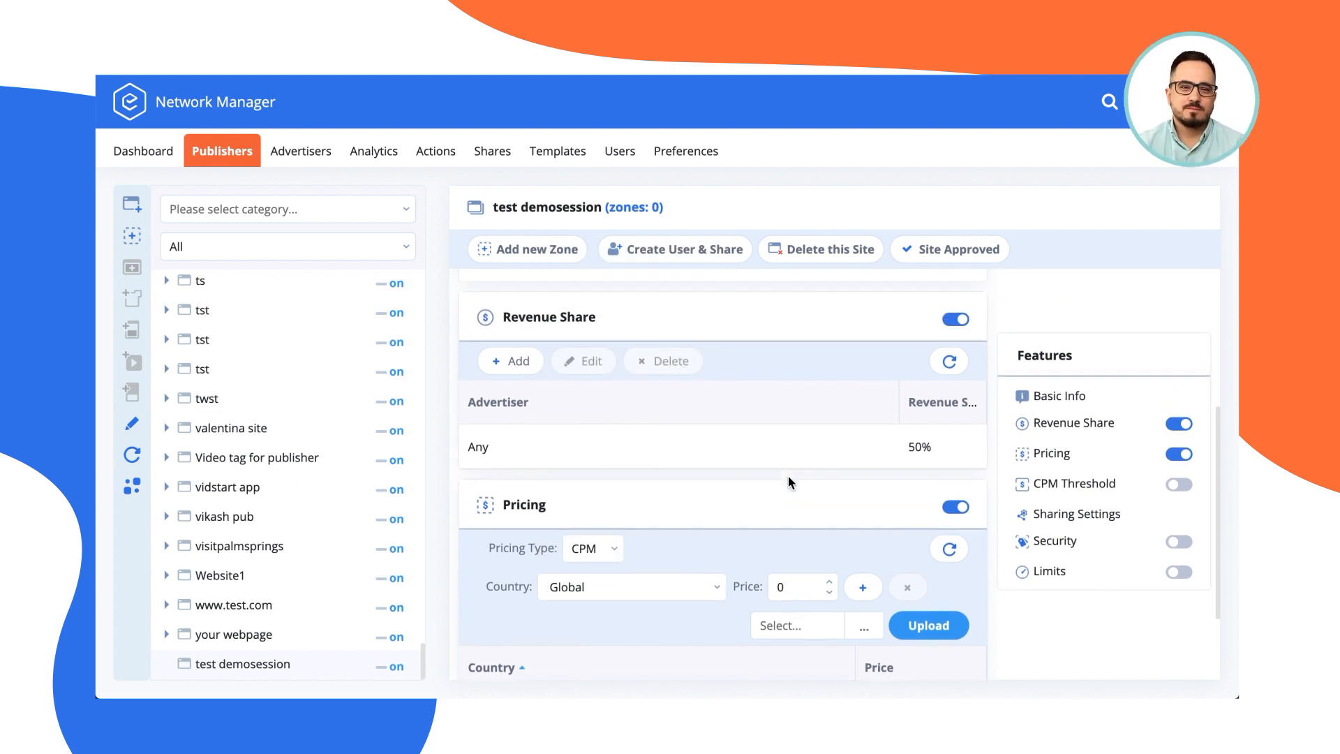
Step: Open a new revenue share entry for the site and look through its advertiser choices without adding it
click(518, 362)
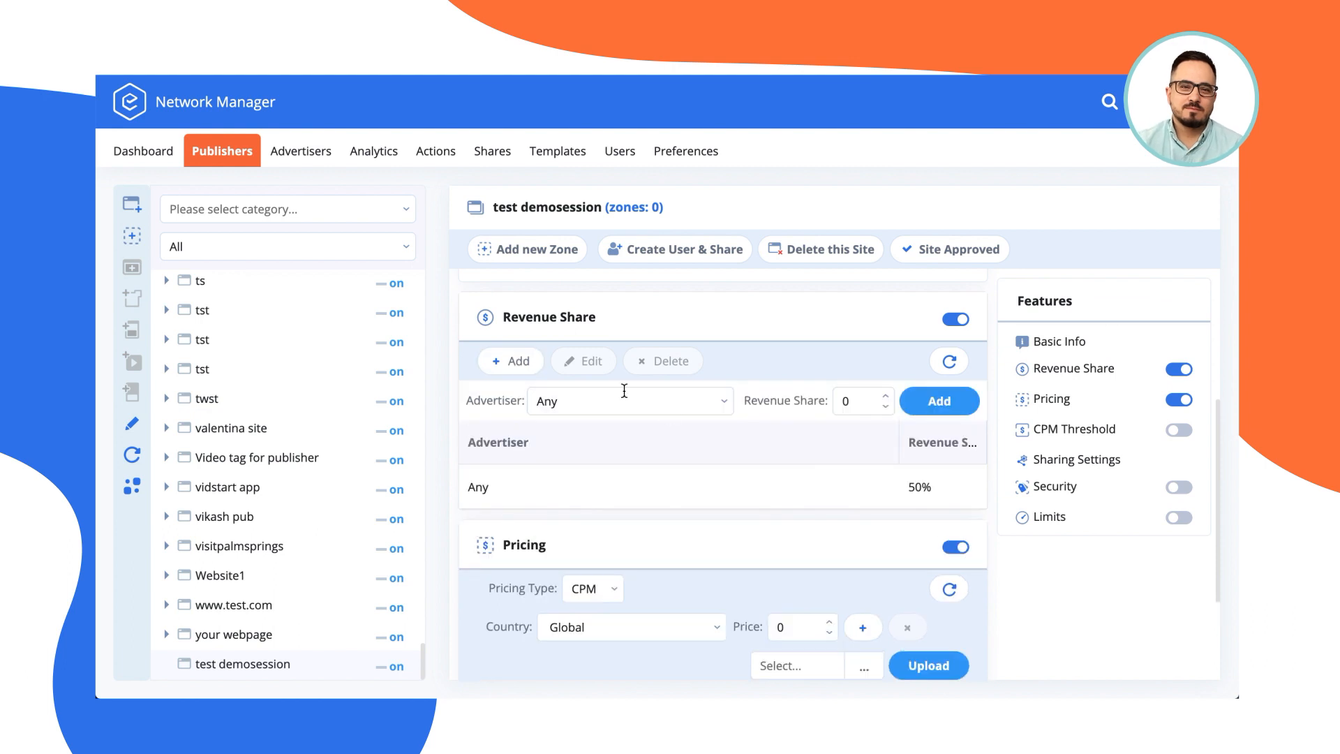
click(721, 403)
click(786, 362)
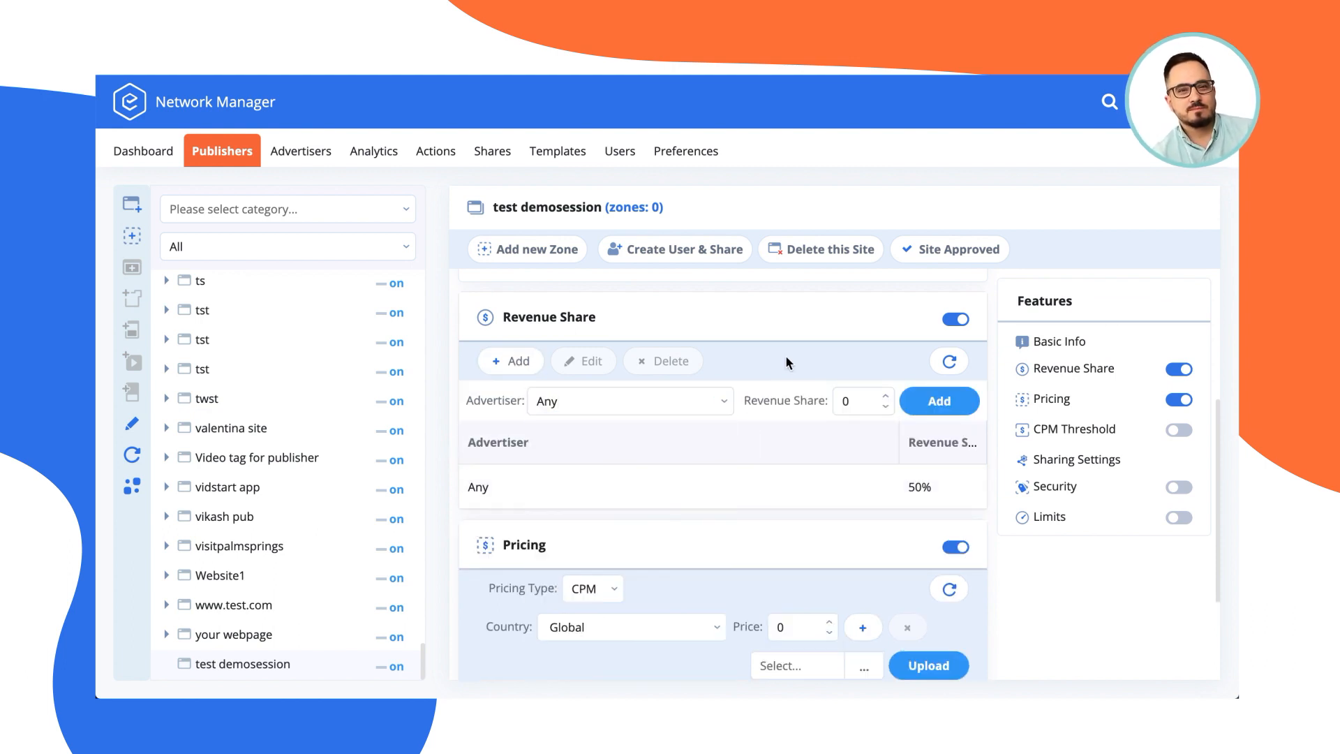
scroll(735, 374, down, 1)
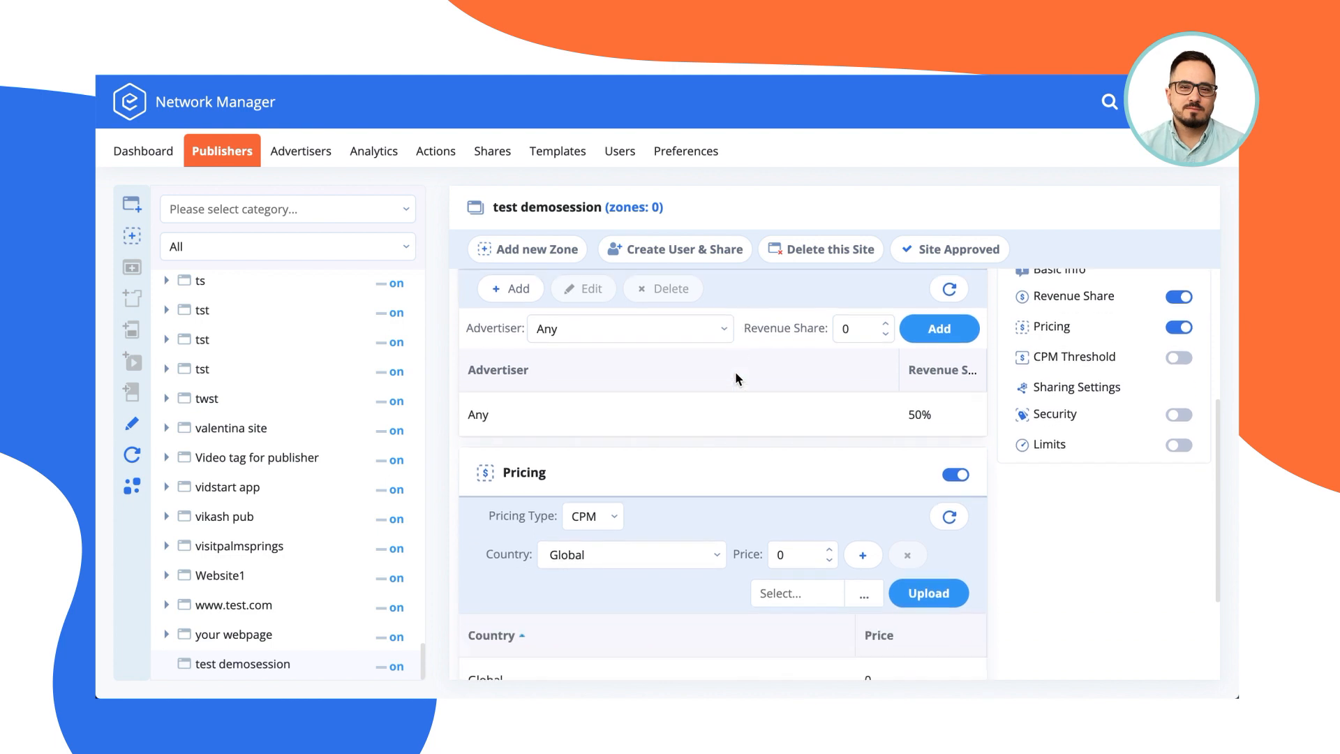
scroll(735, 371, up, 3)
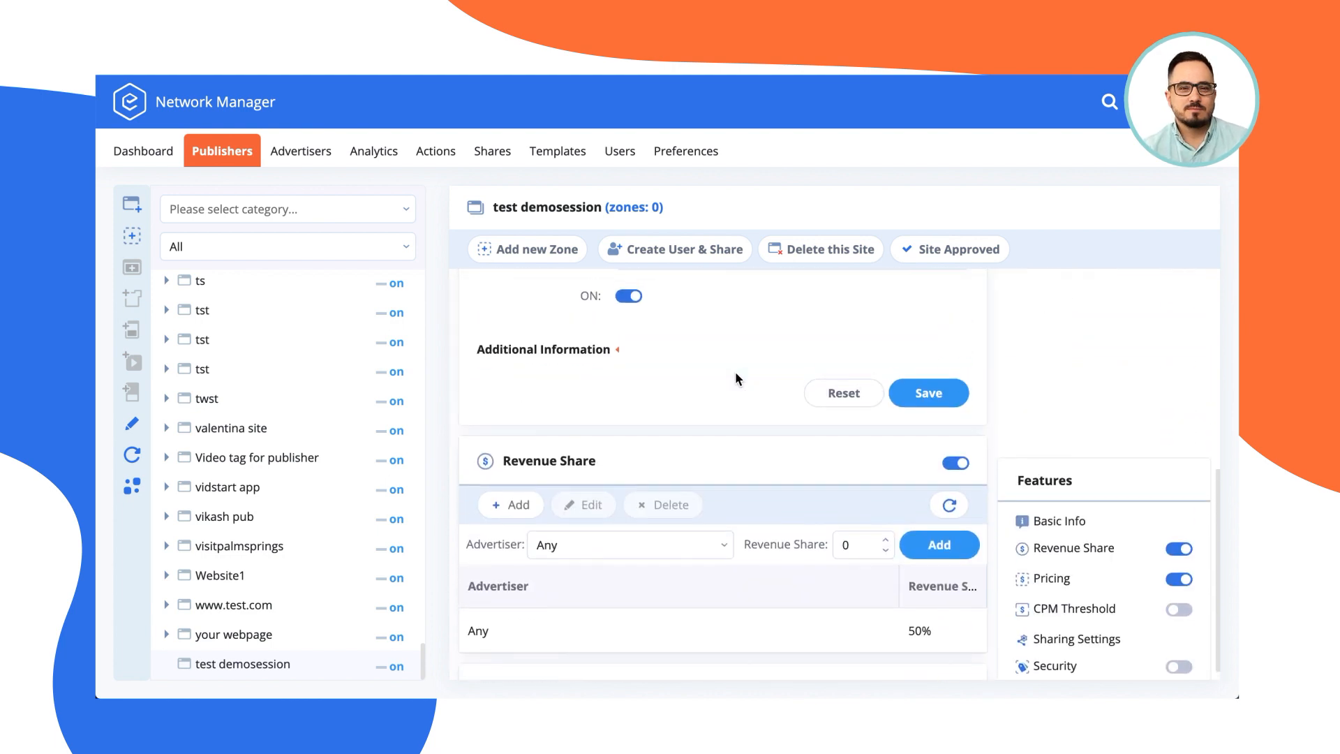
Step: Add a zone named "default" to the test demosession site and save it
click(545, 256)
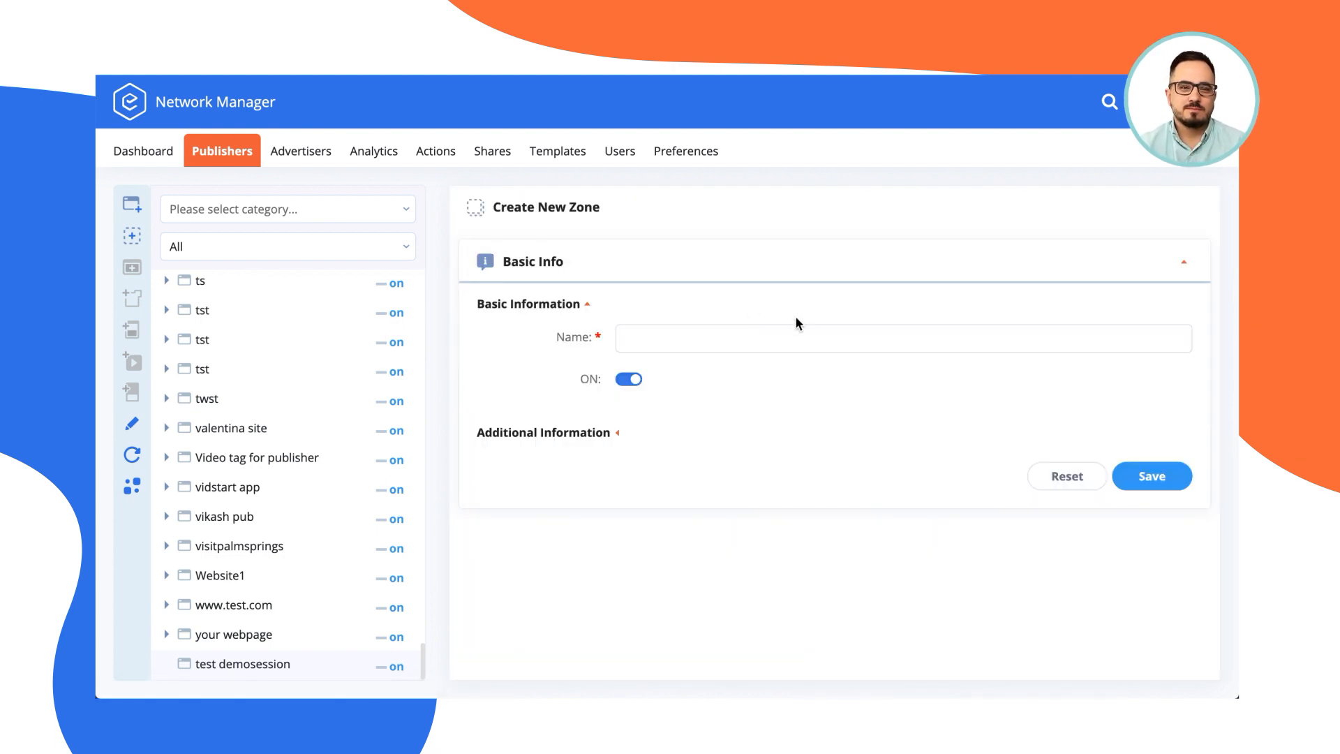
click(763, 337)
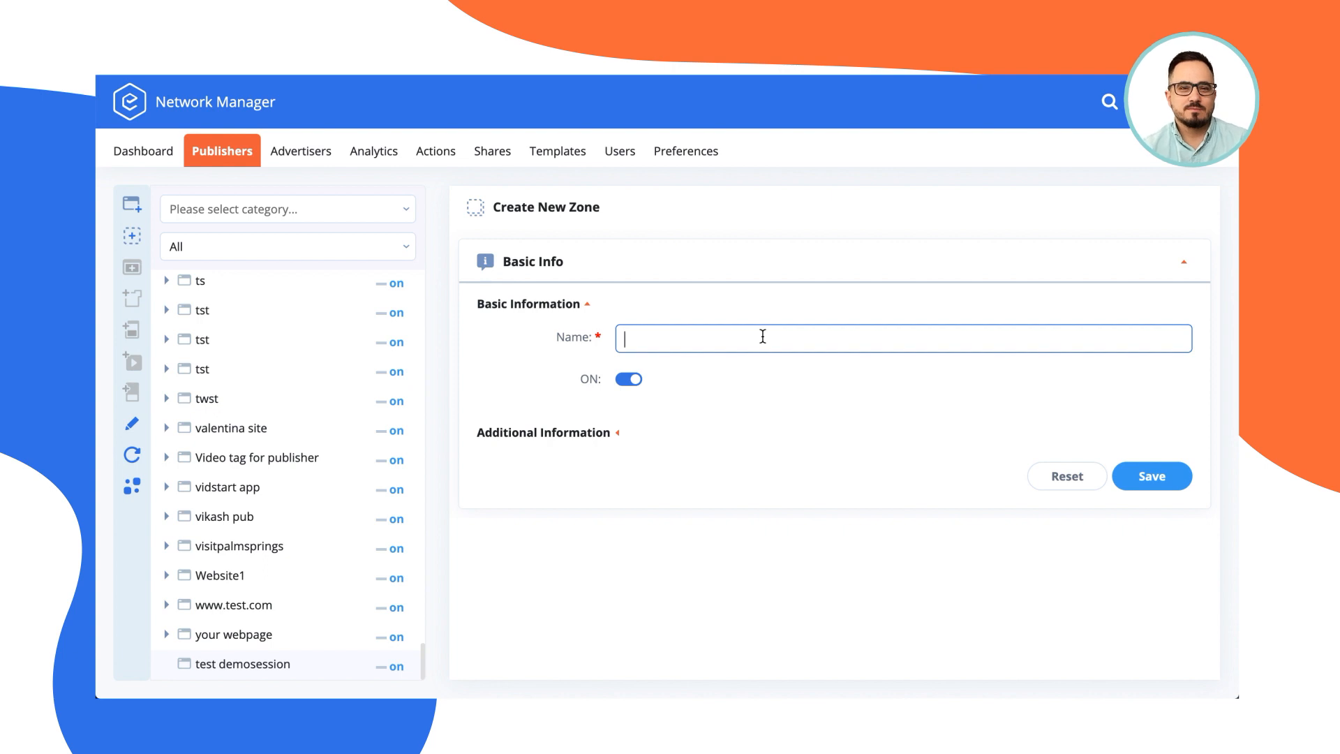
text(sports)
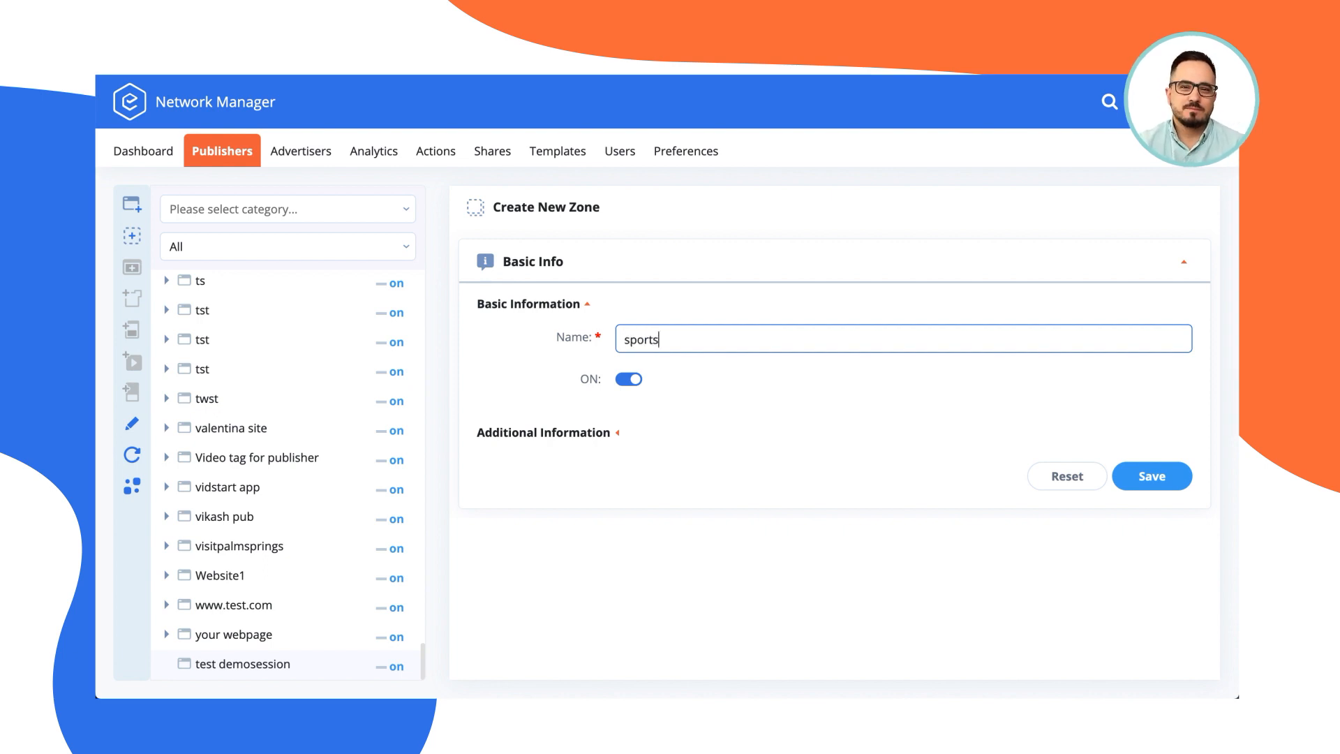
key(ctrl+a)
text(de)
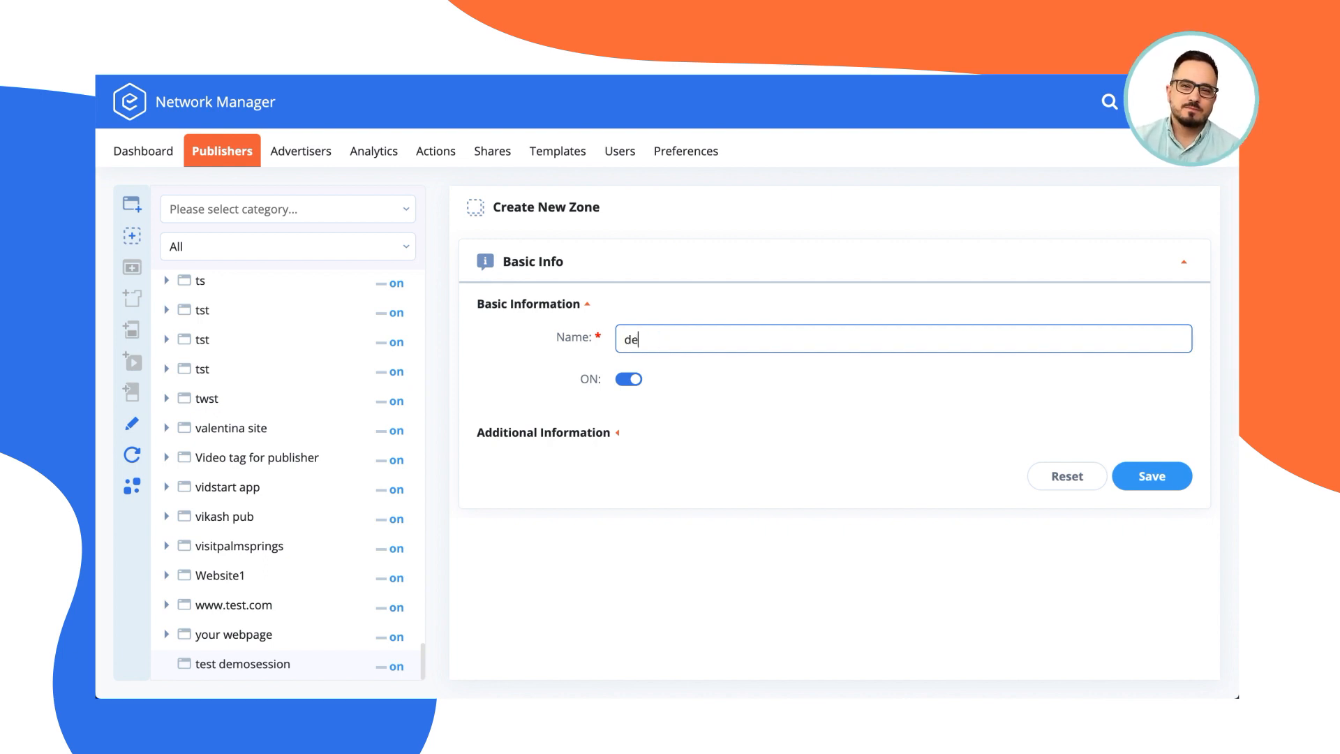
text(fault)
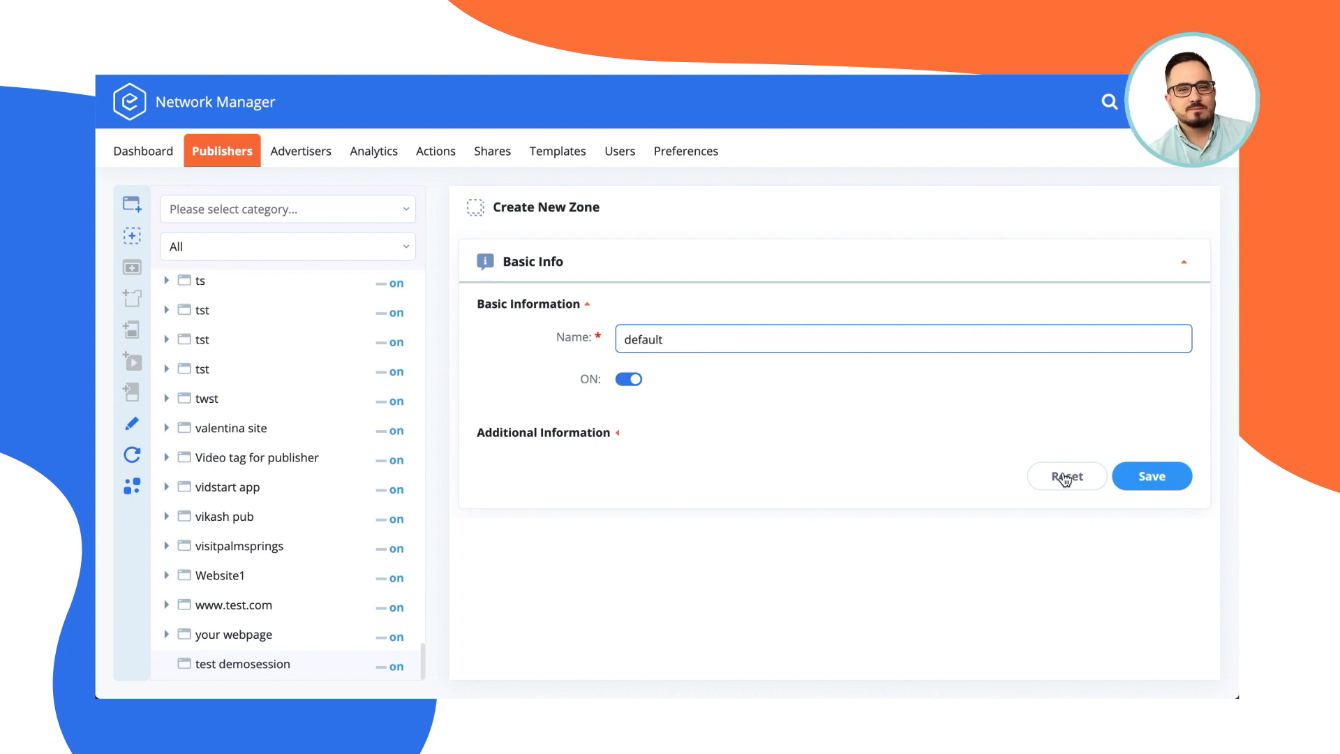
click(1153, 477)
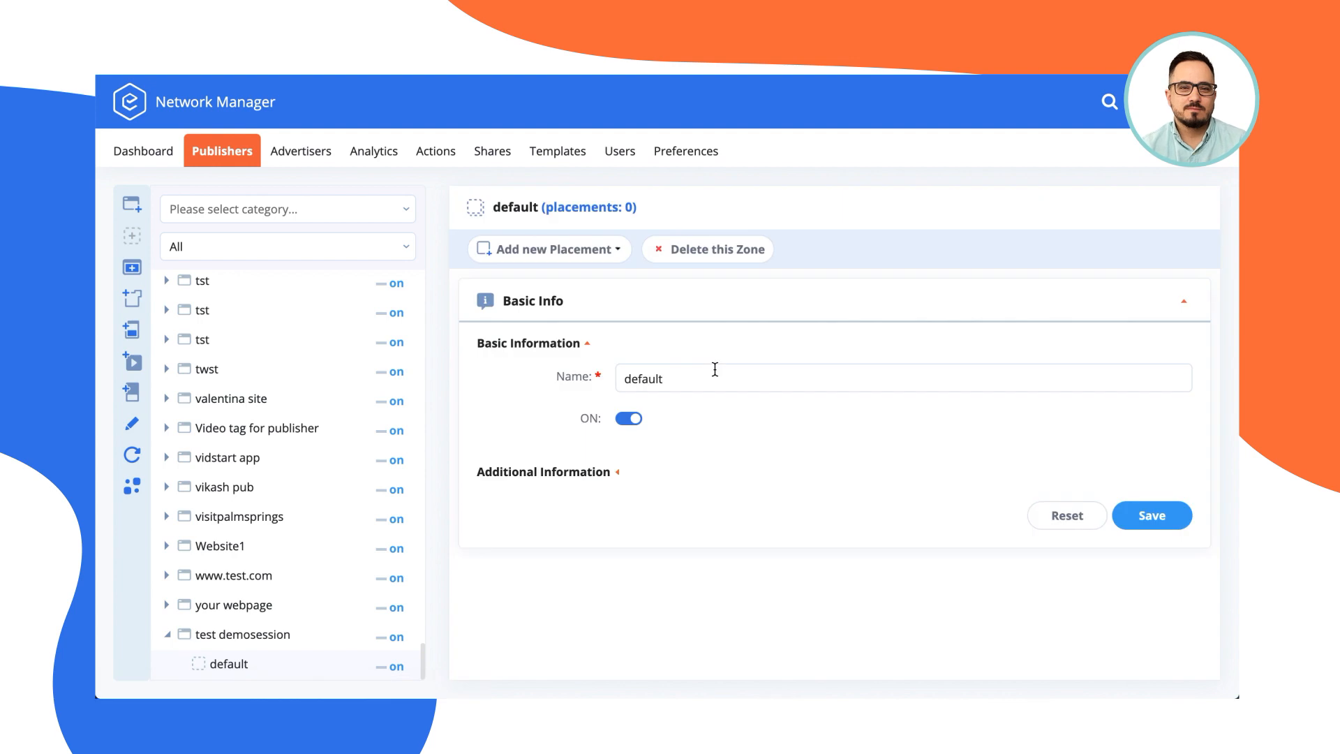
Step: Add a site placement to the default zone with the size Leaderboard (728x90) and save it
click(555, 249)
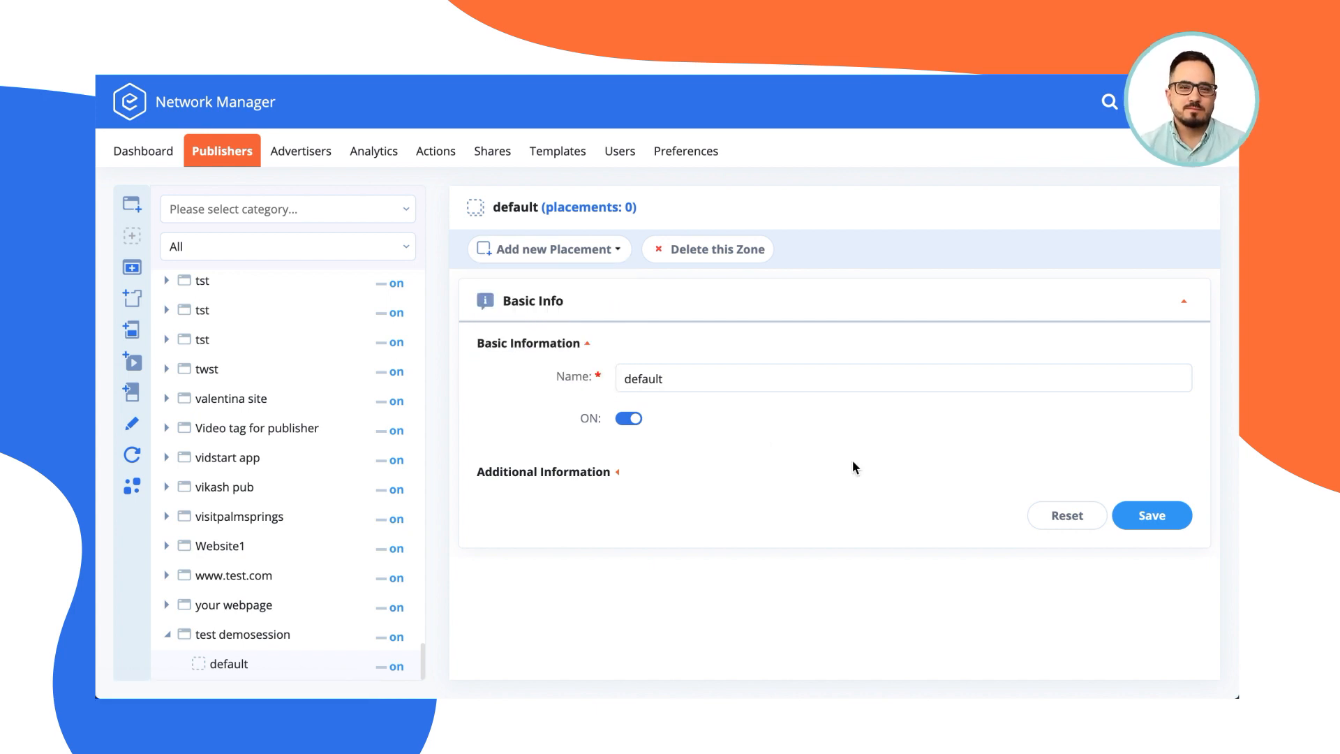
mouse_move(613, 250)
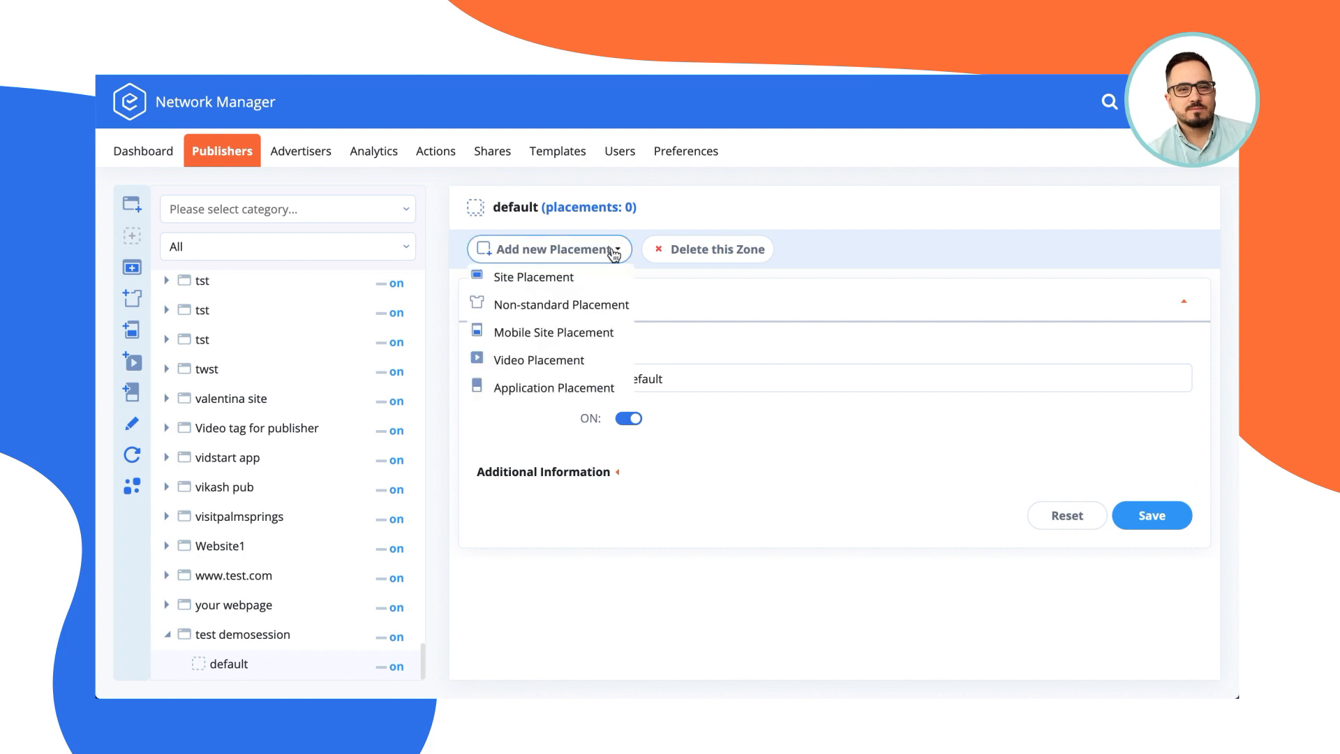
click(560, 291)
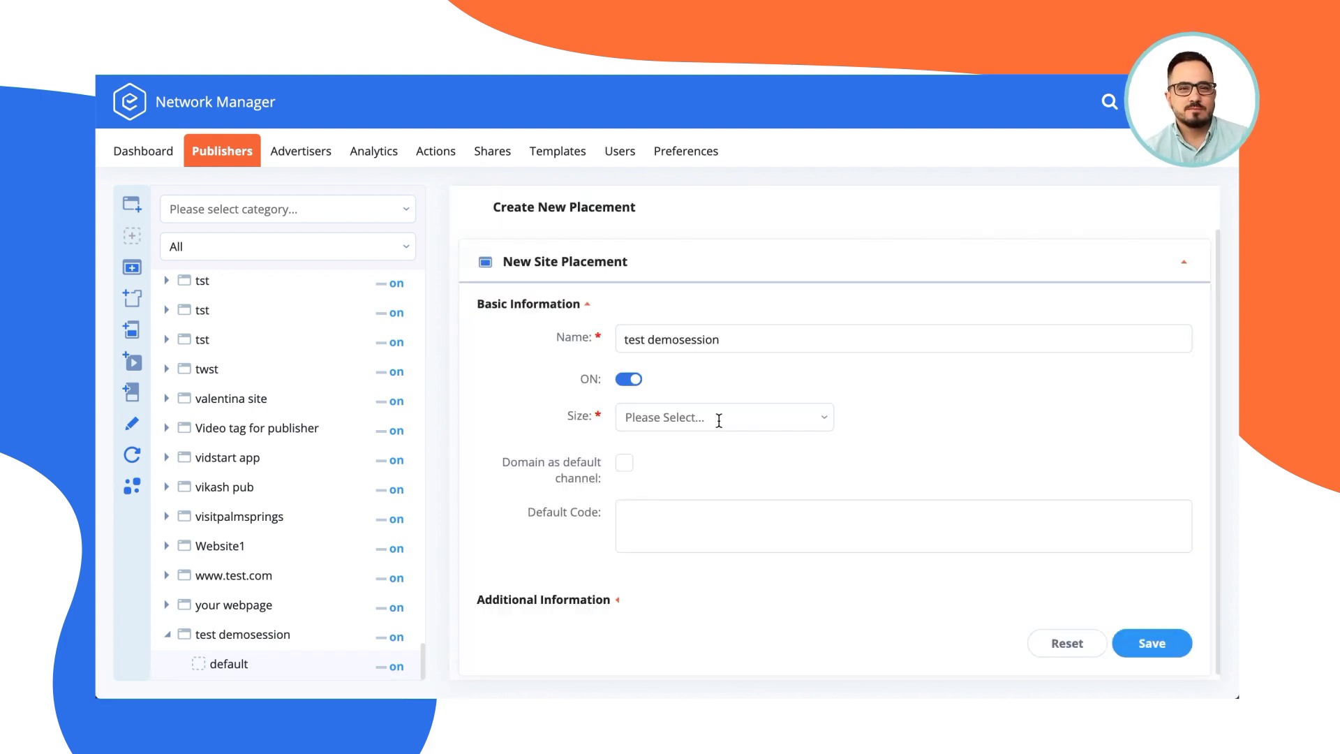
click(827, 420)
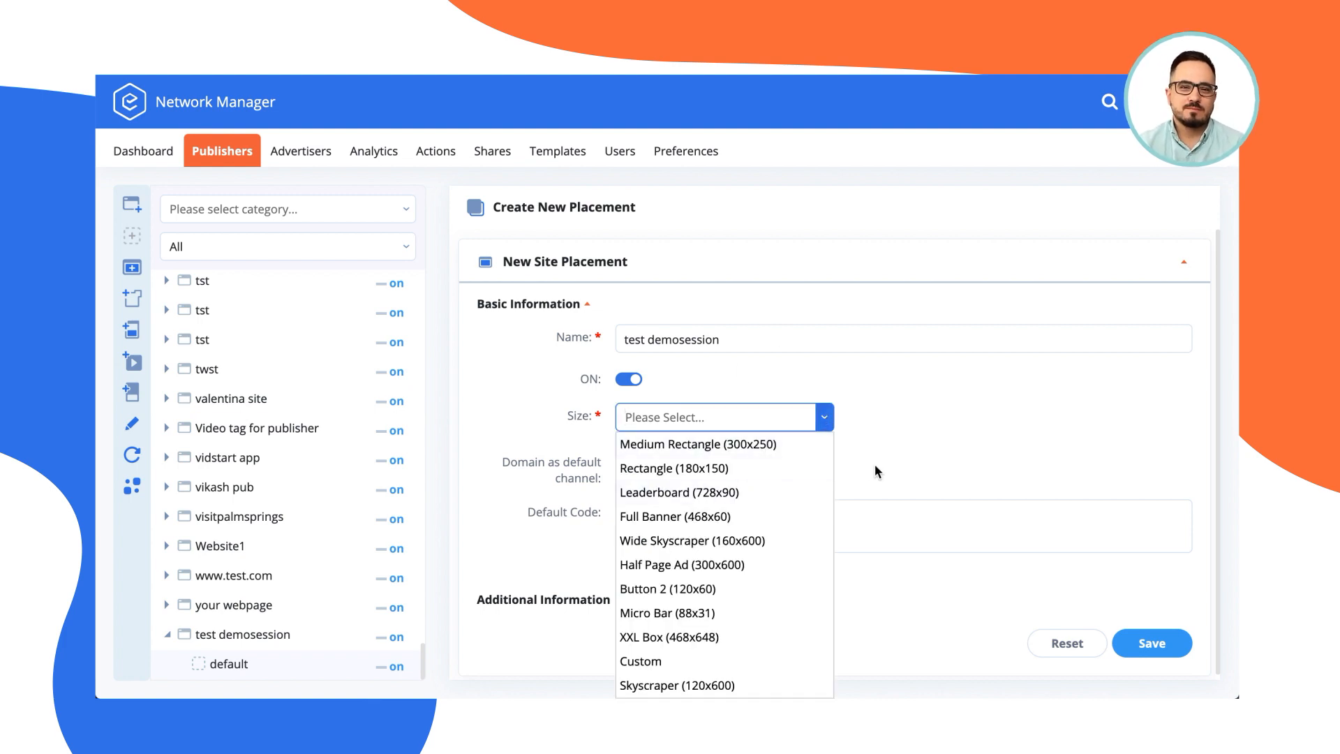
click(874, 464)
click(827, 420)
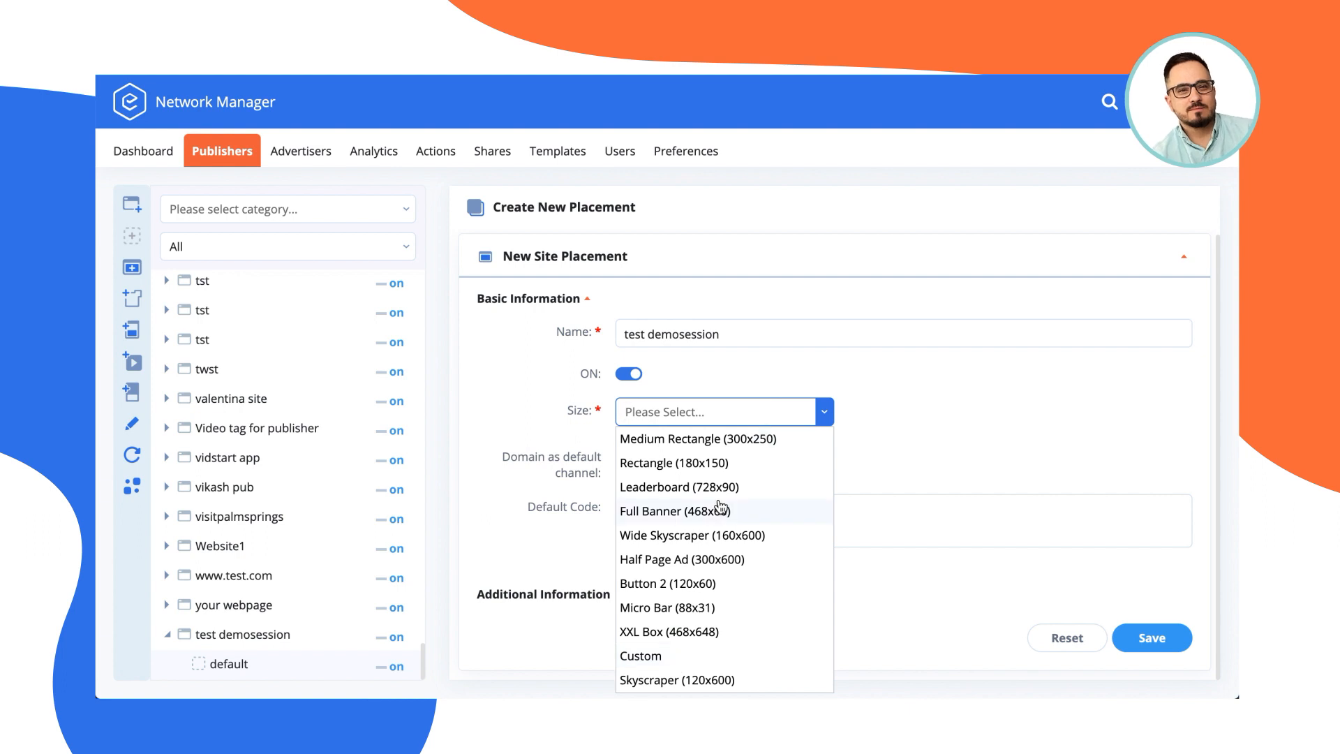
click(745, 487)
click(942, 429)
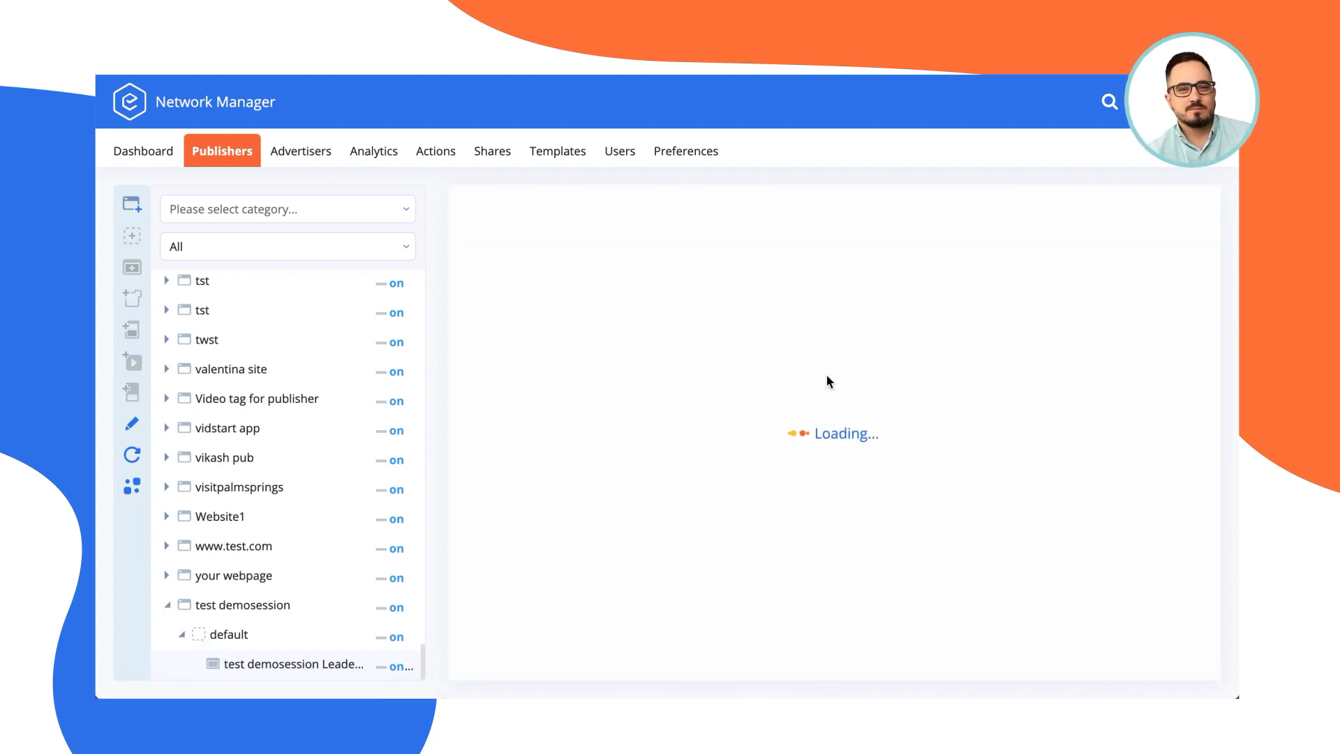
Step: View the Universal JS invocation code of the test demosession Leaderboard placement
scroll(721, 442, down, 5)
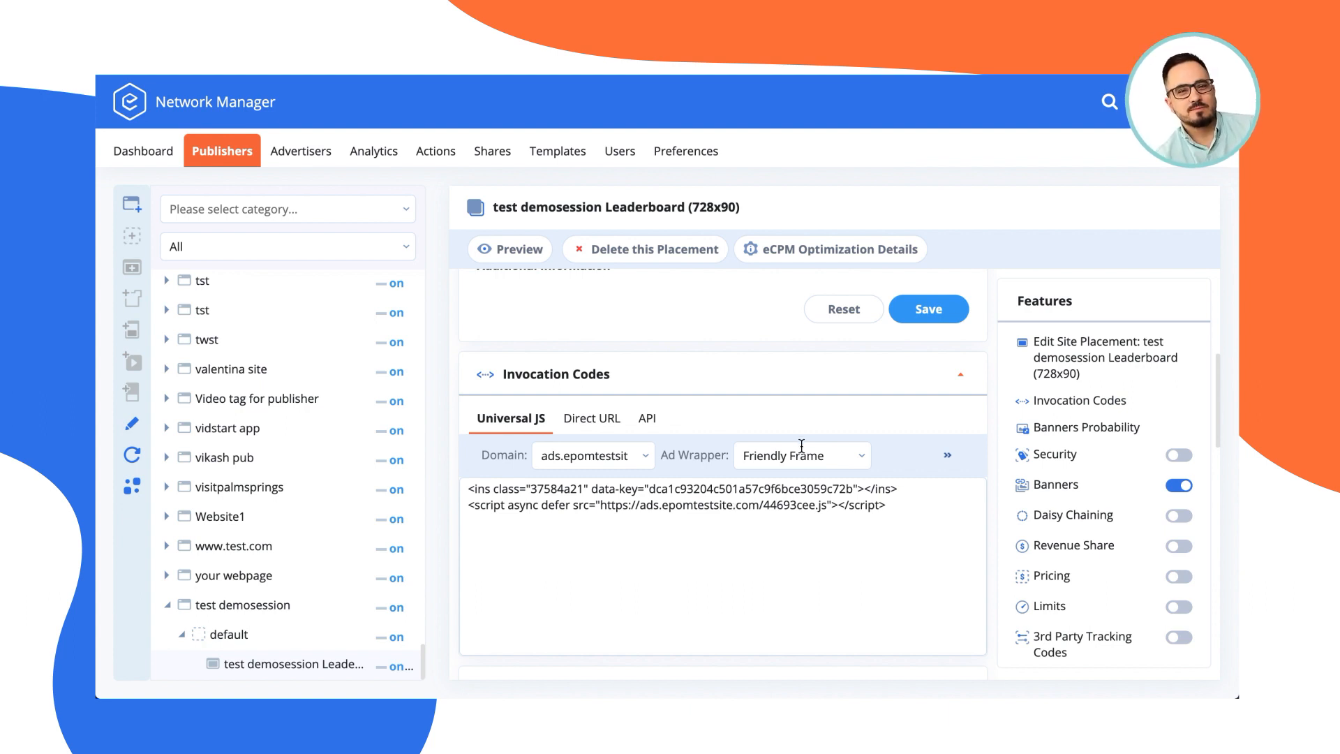
Step: Create a new advertiser named "test demosession" and save it
click(312, 160)
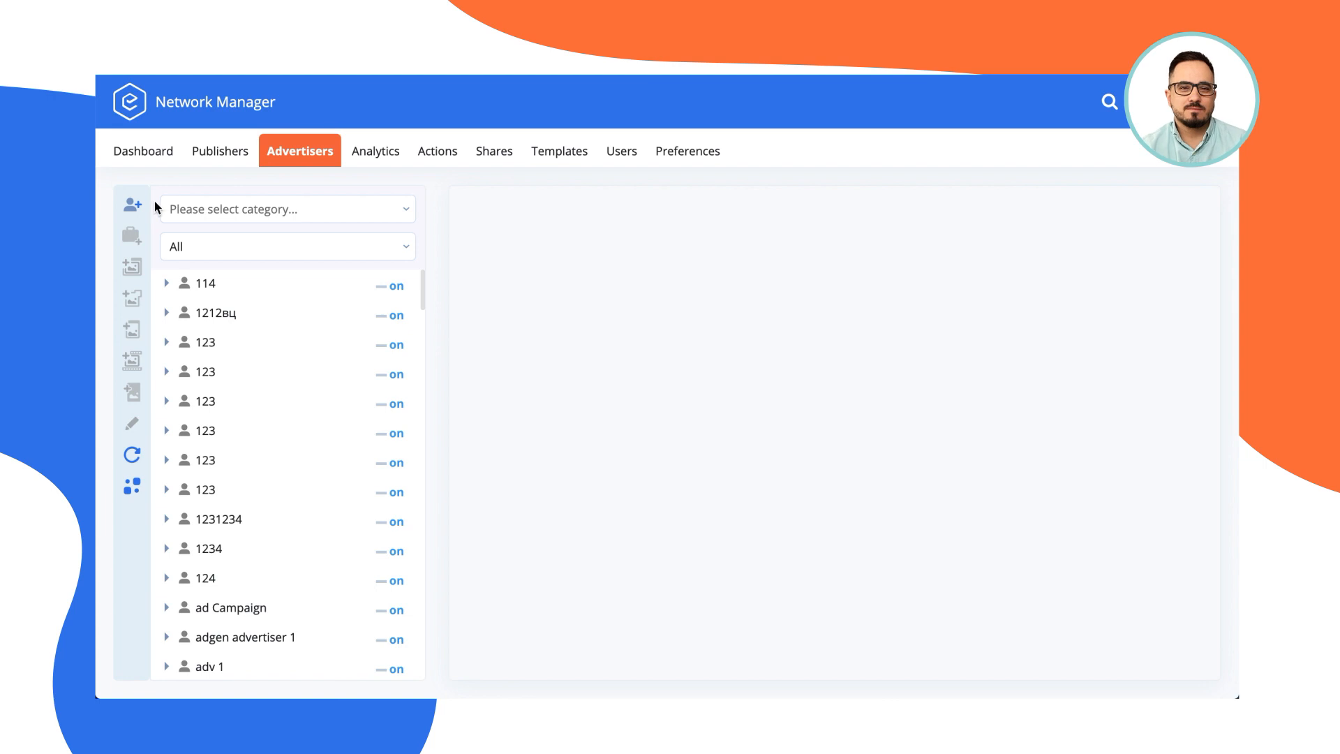
click(134, 209)
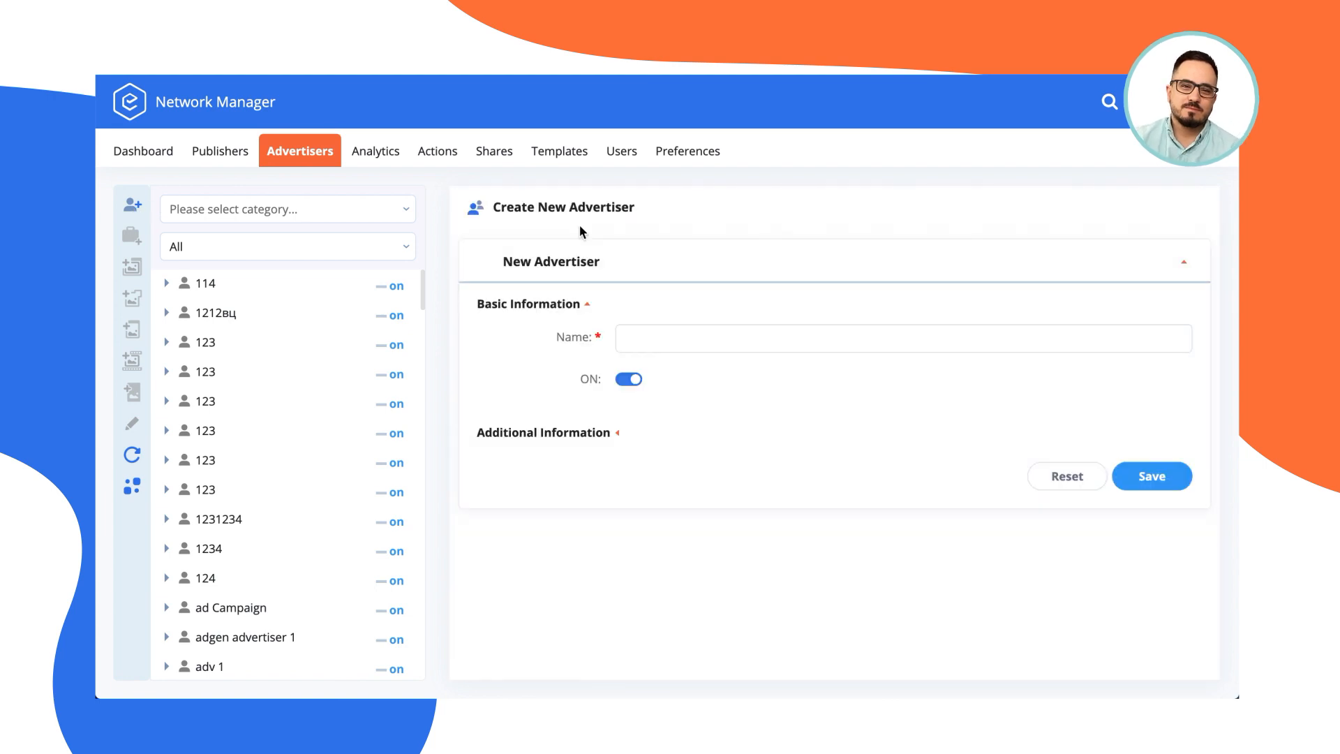
click(732, 335)
text(test)
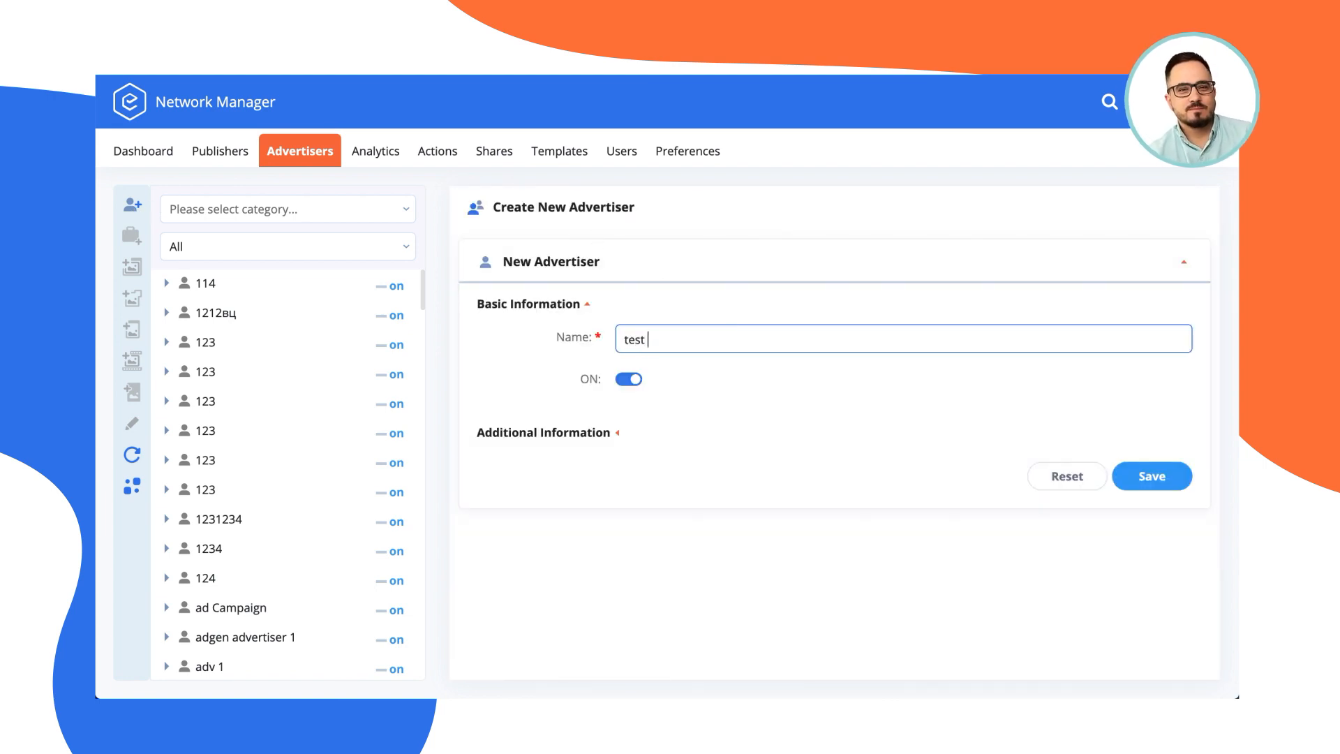
text( demosesi)
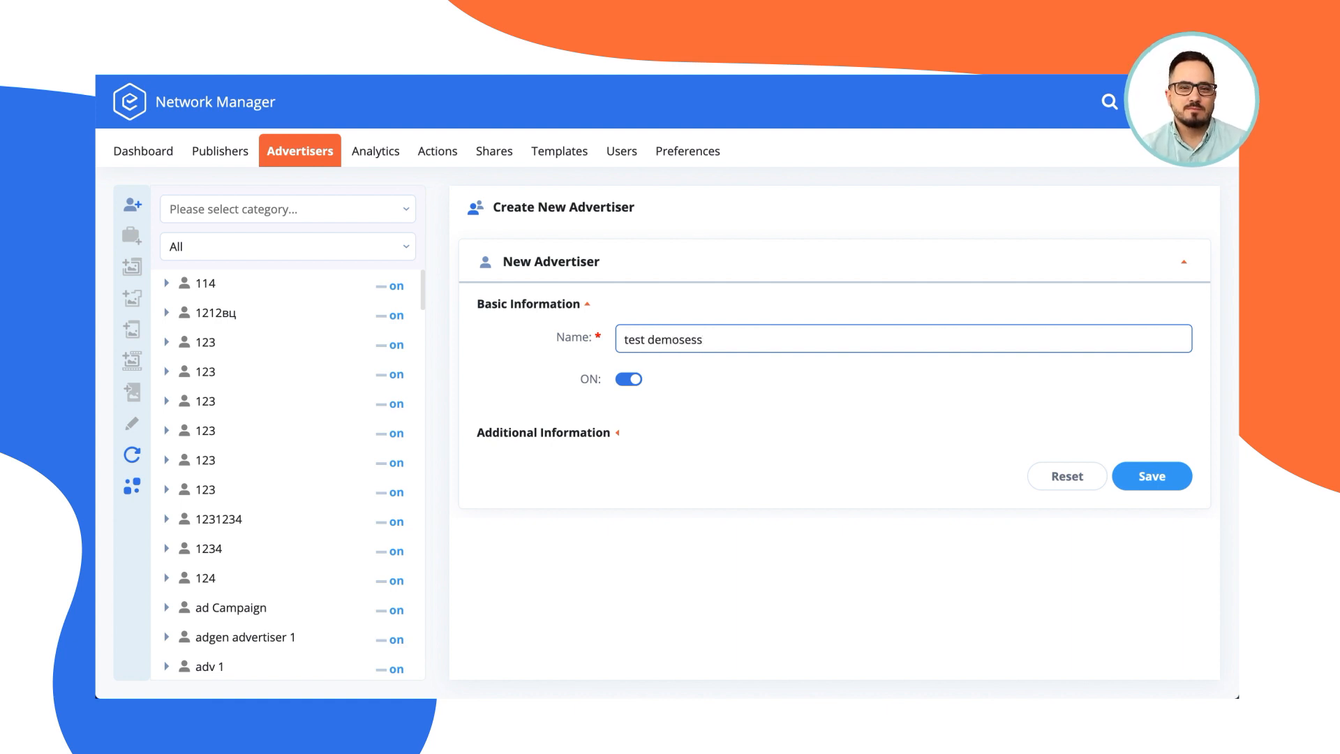
text(ion)
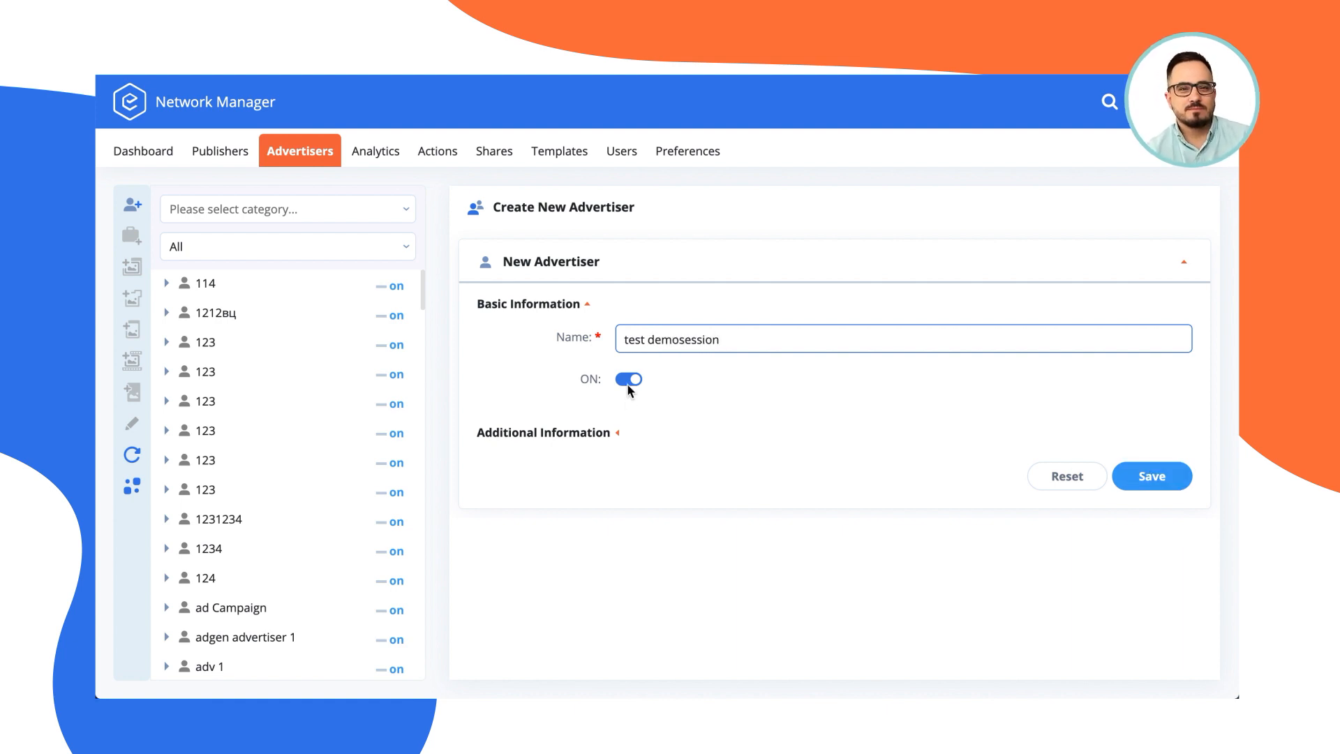
click(1152, 476)
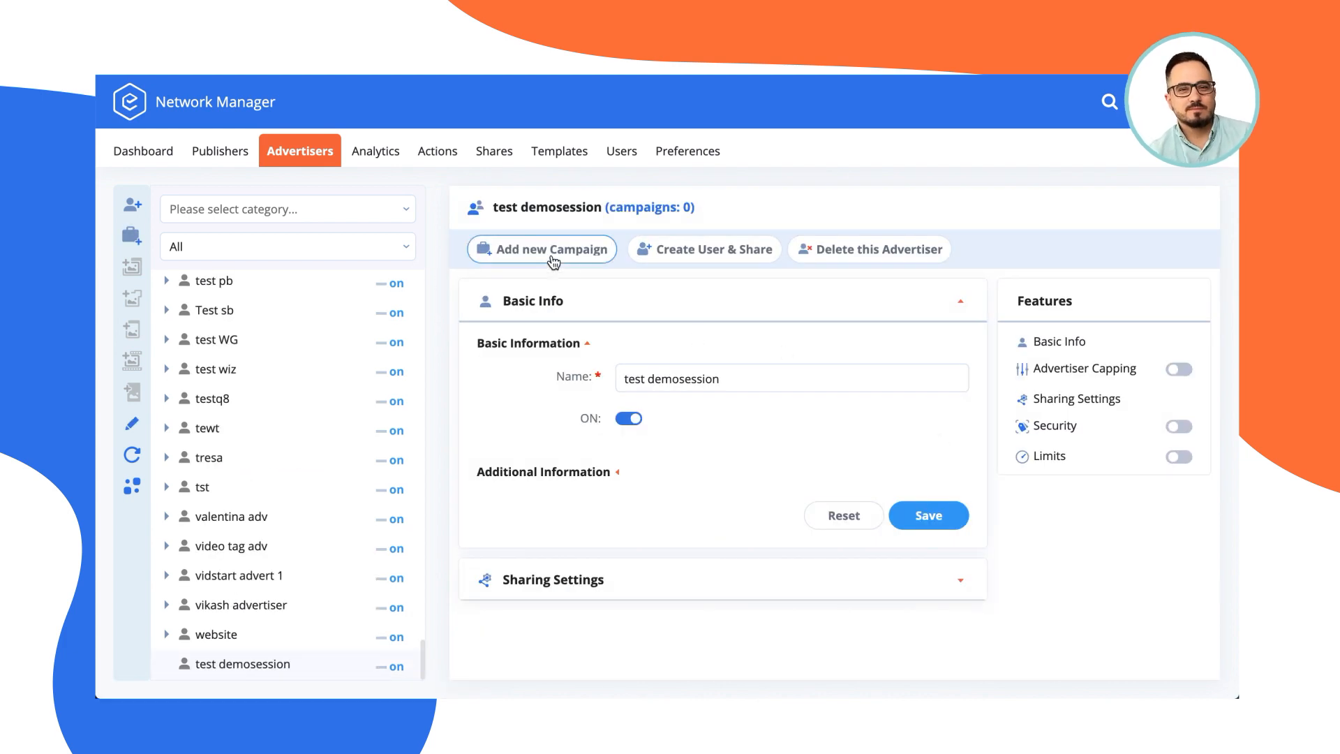
Step: Add a campaign named "test campaign" to the advertiser, keeping priority Standard Low and weight 1, and save it
click(551, 255)
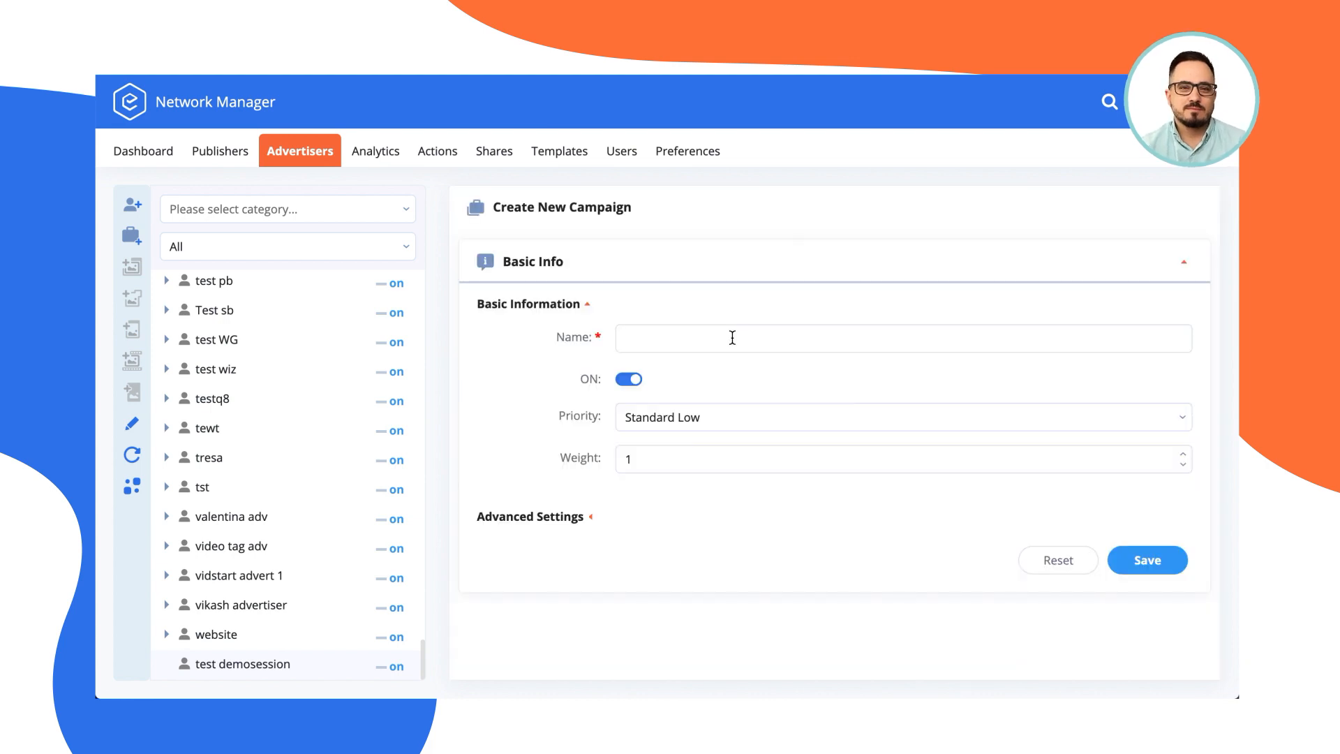
click(712, 338)
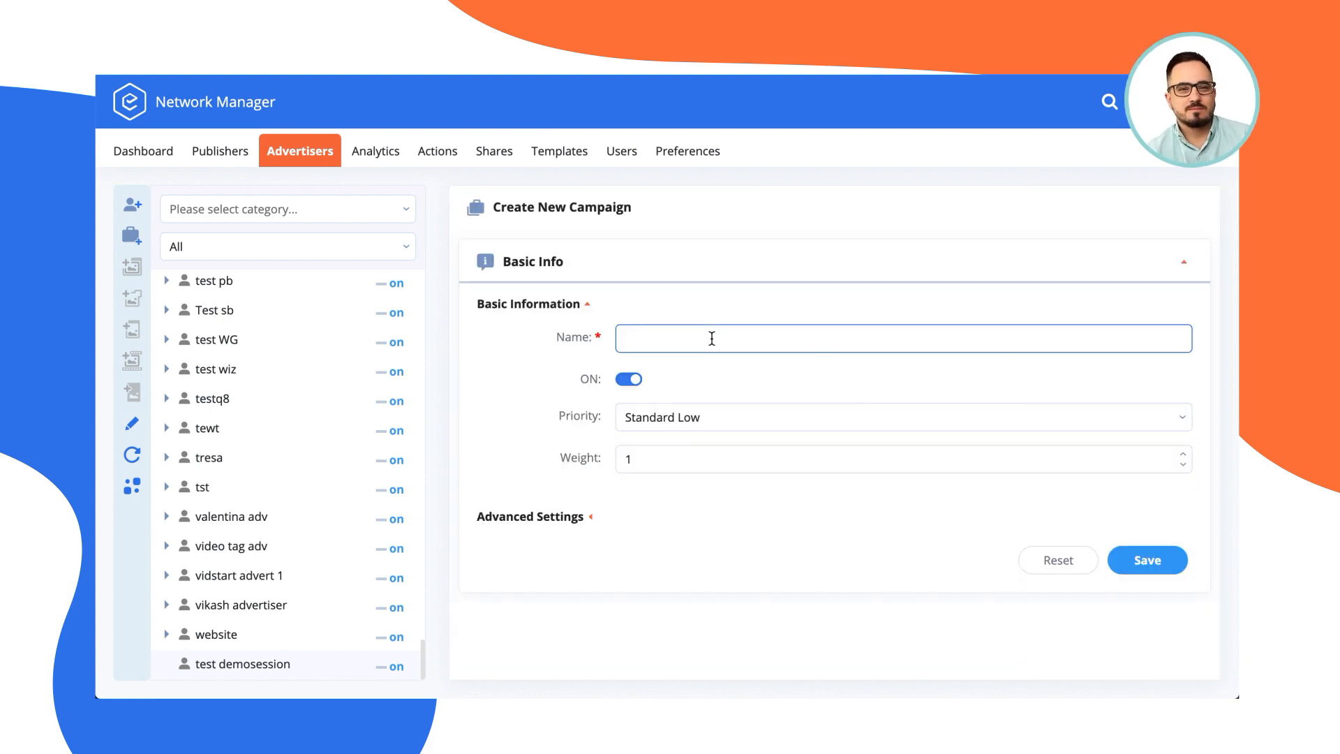
text(test c)
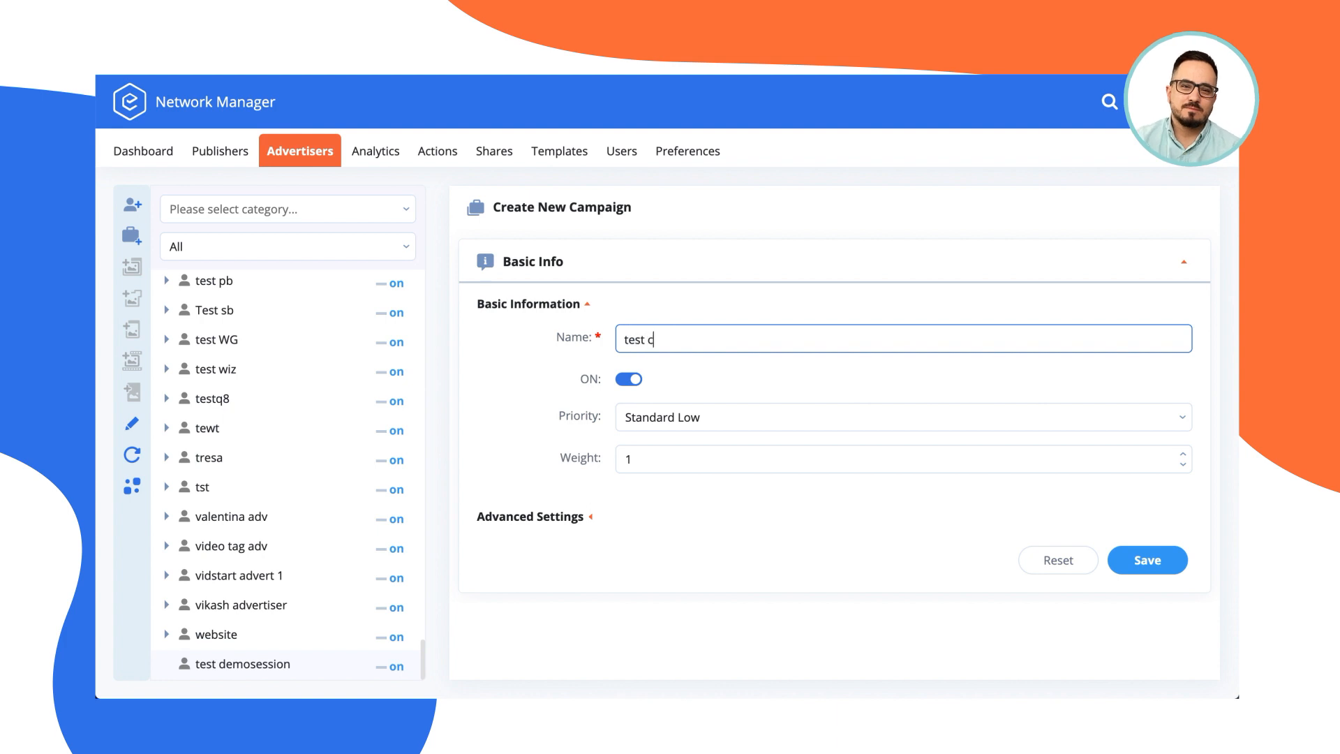
text(ampaign)
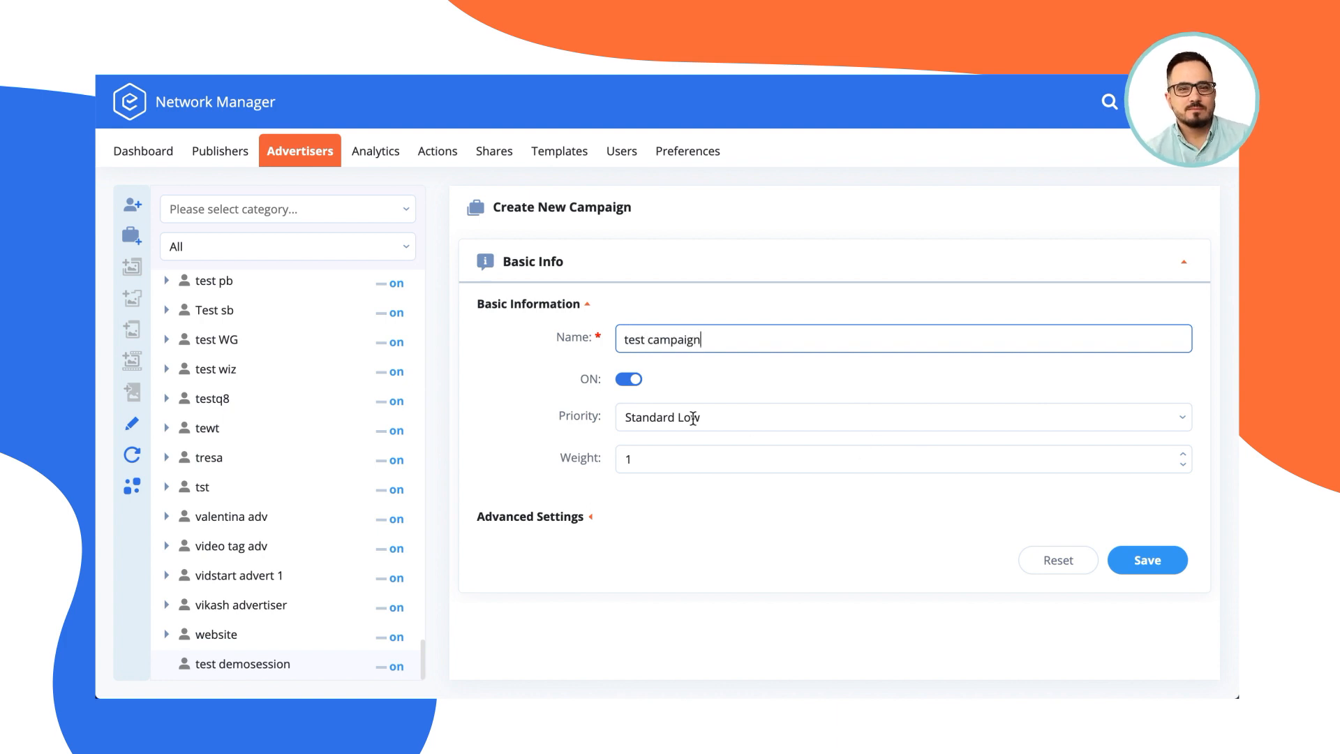
click(1188, 426)
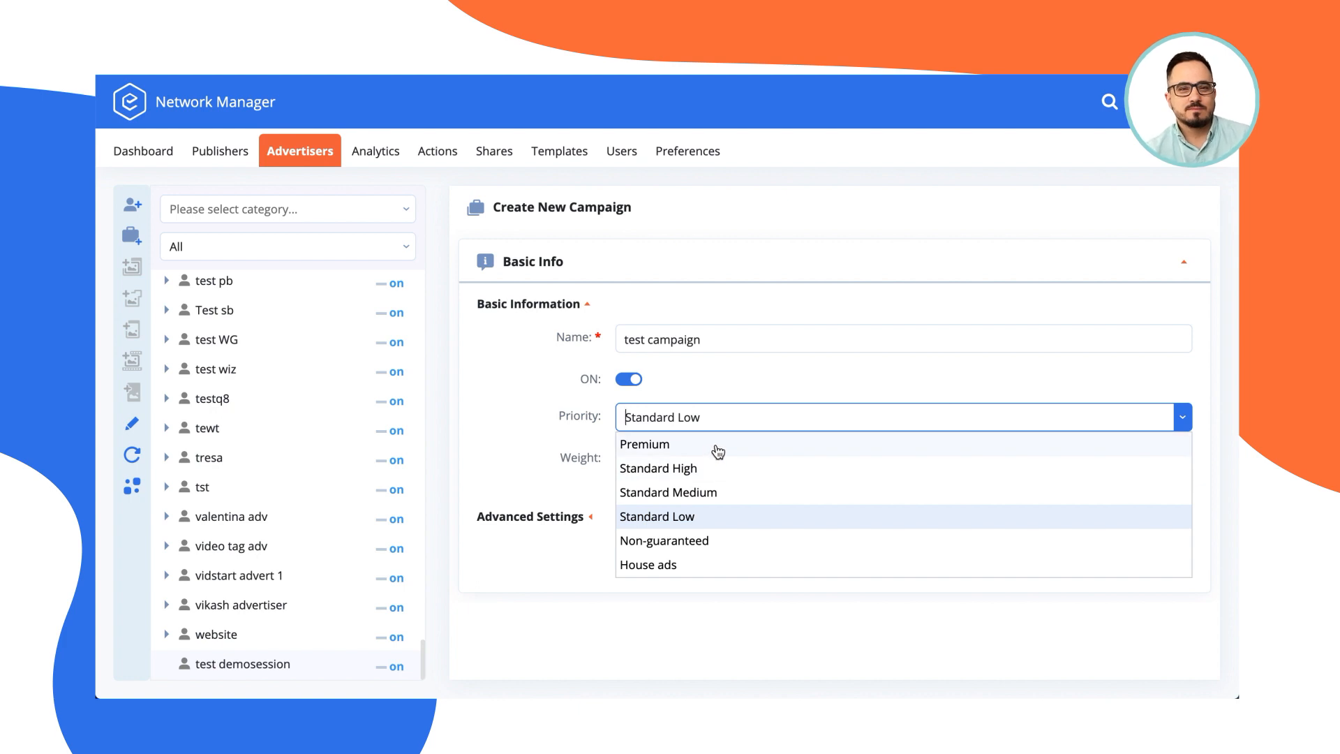
click(1185, 420)
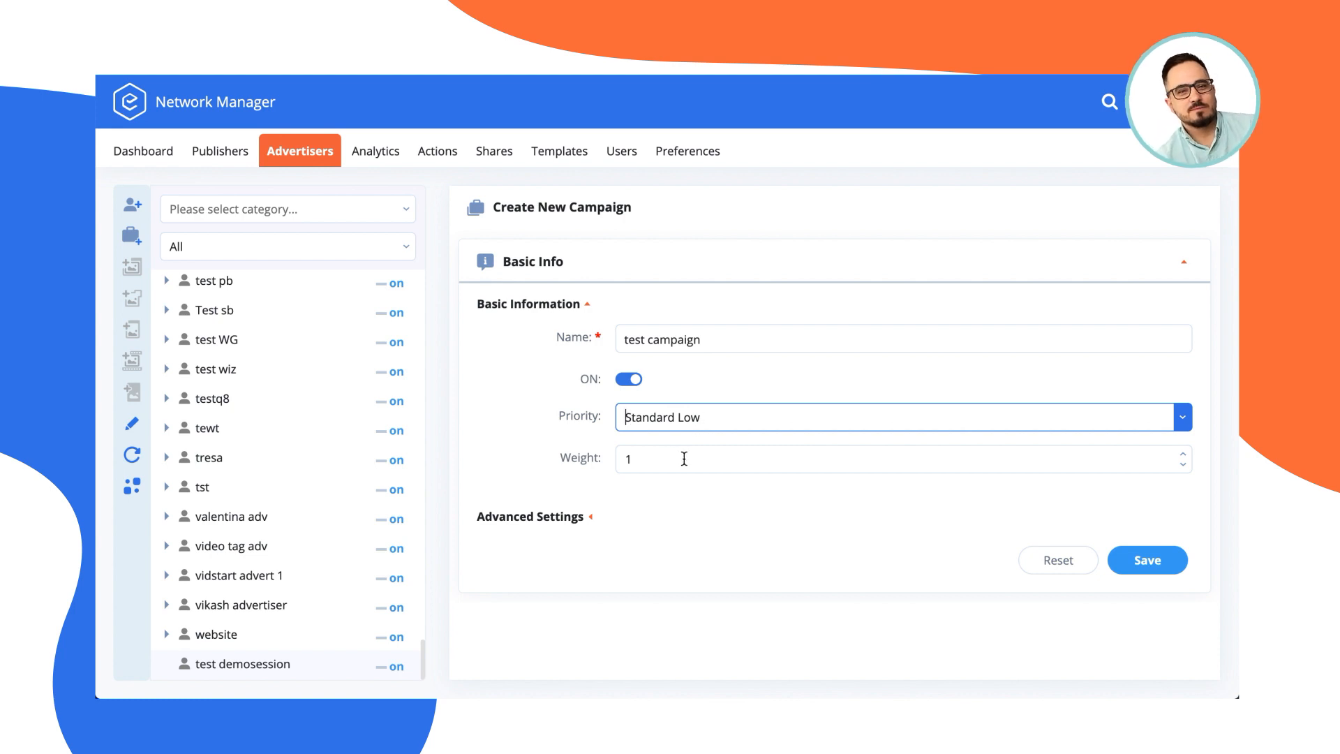
key(Tab)
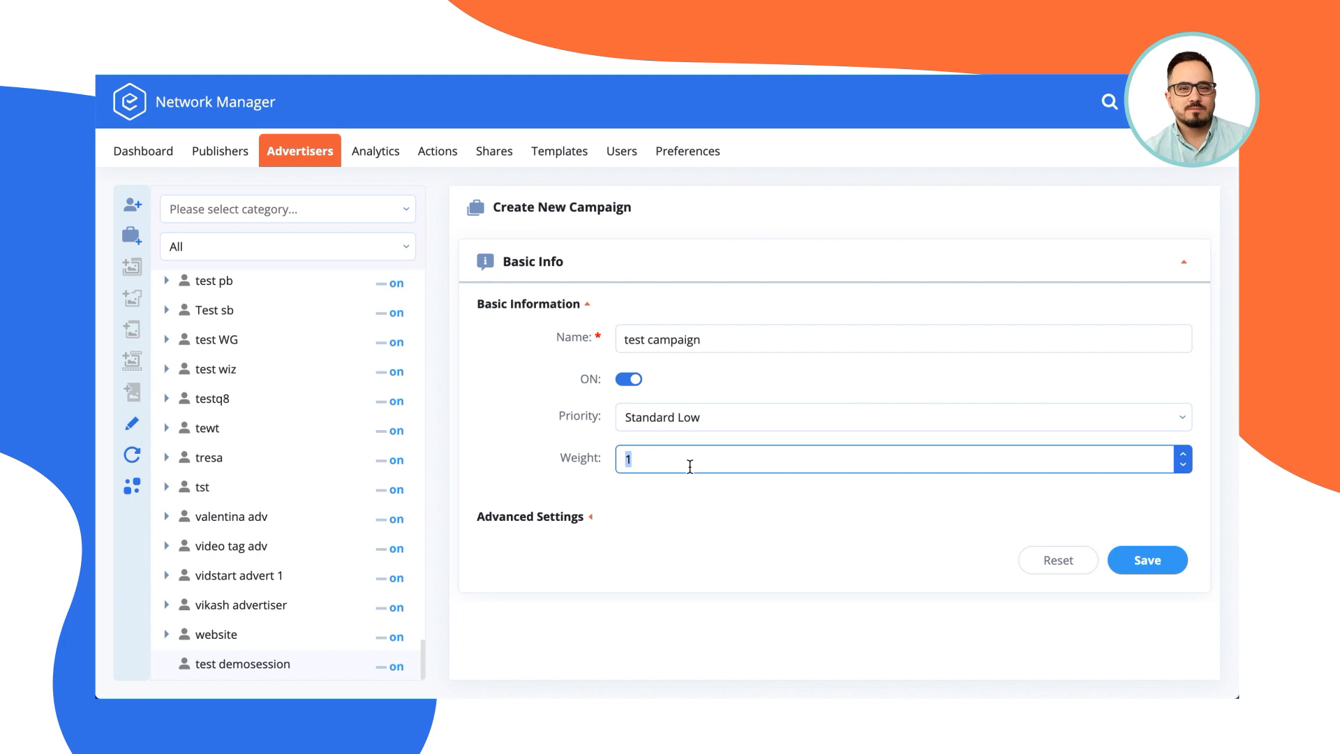
click(1174, 564)
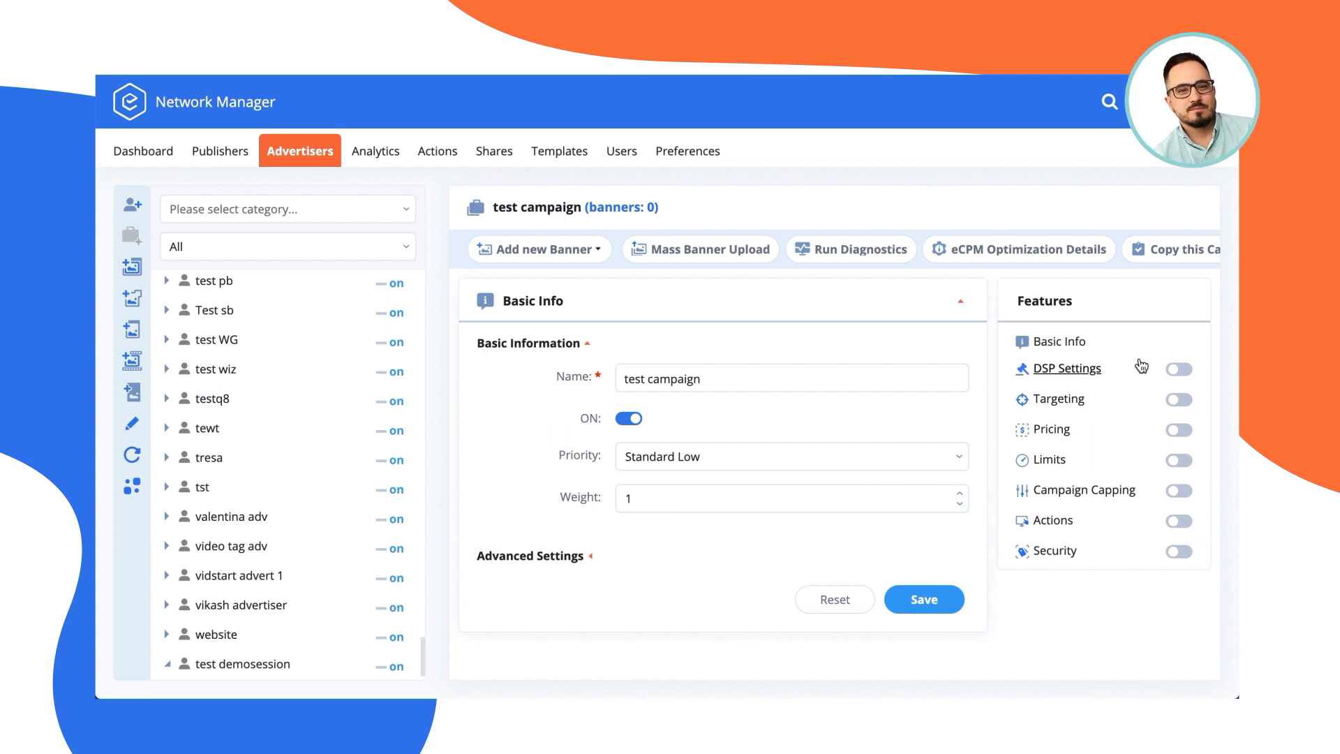
Step: Start a new site placement banner in the test campaign and name it "test demosession"
click(590, 263)
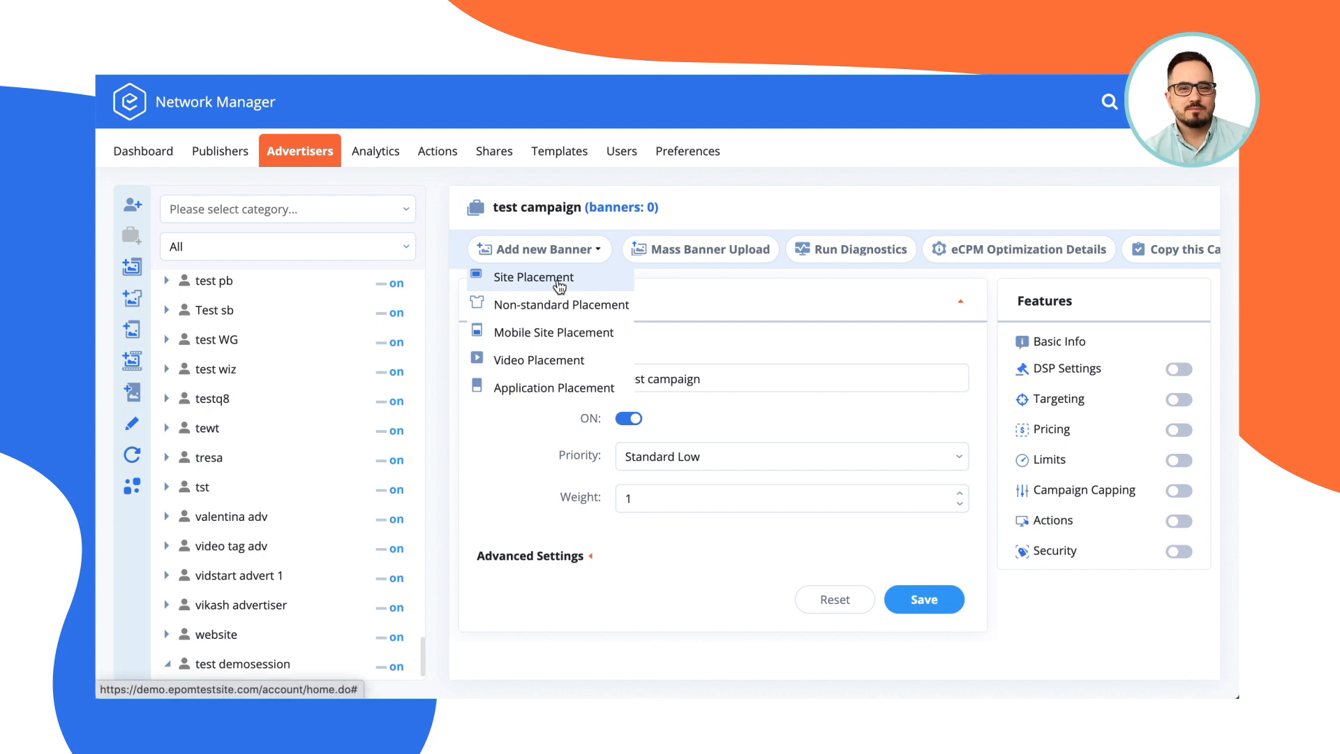
click(558, 279)
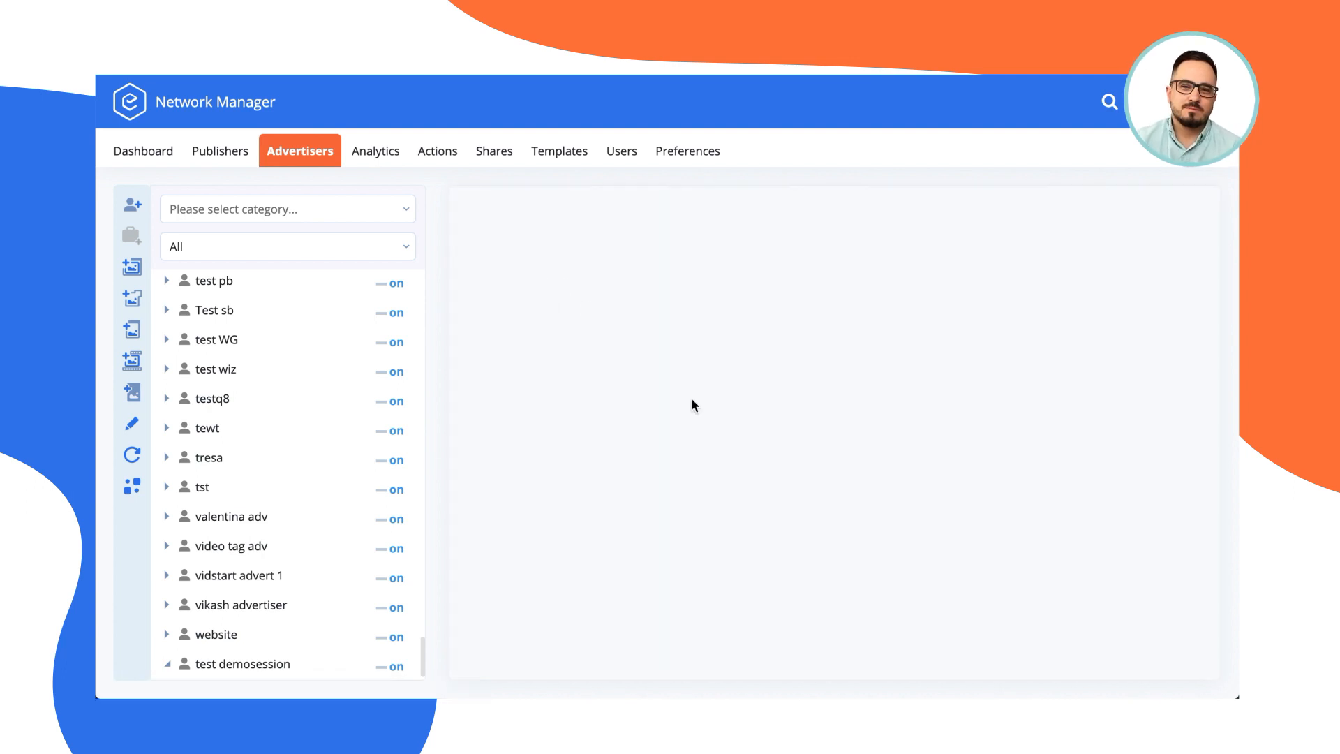
click(763, 336)
text(t)
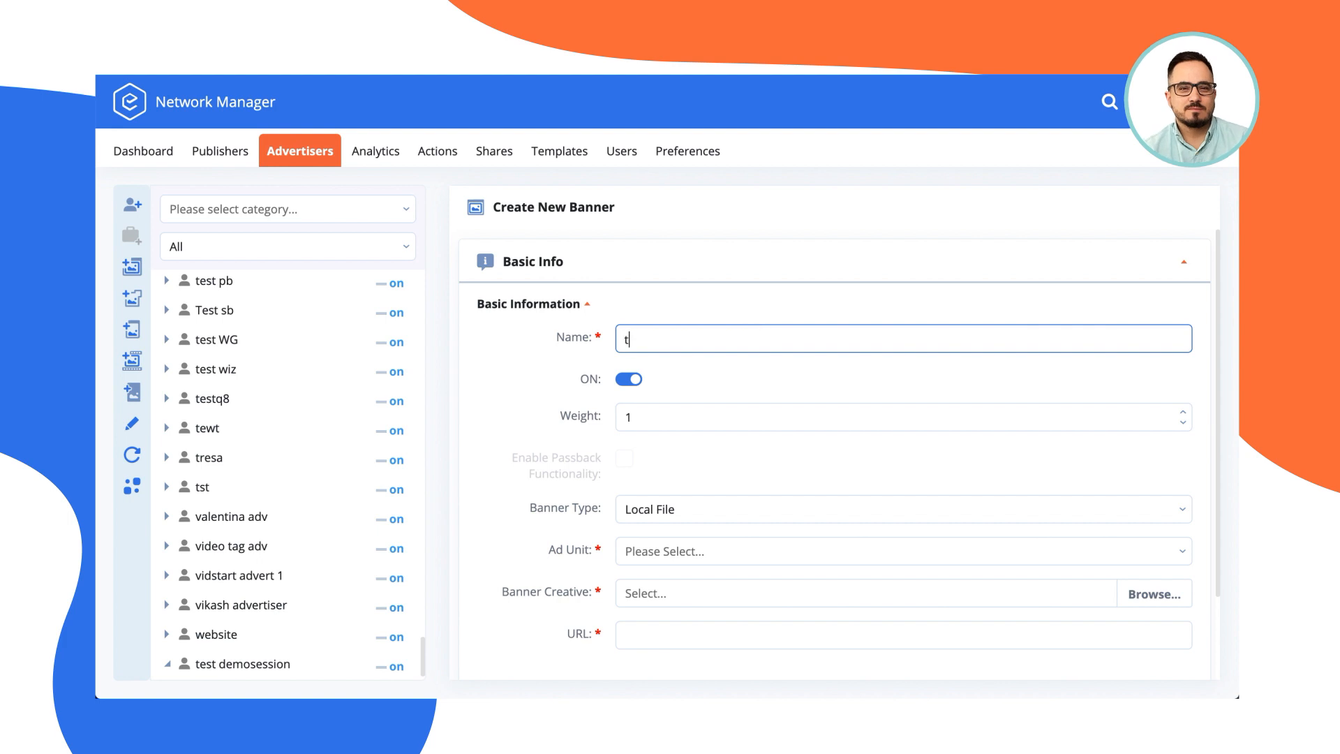
text(est demosession)
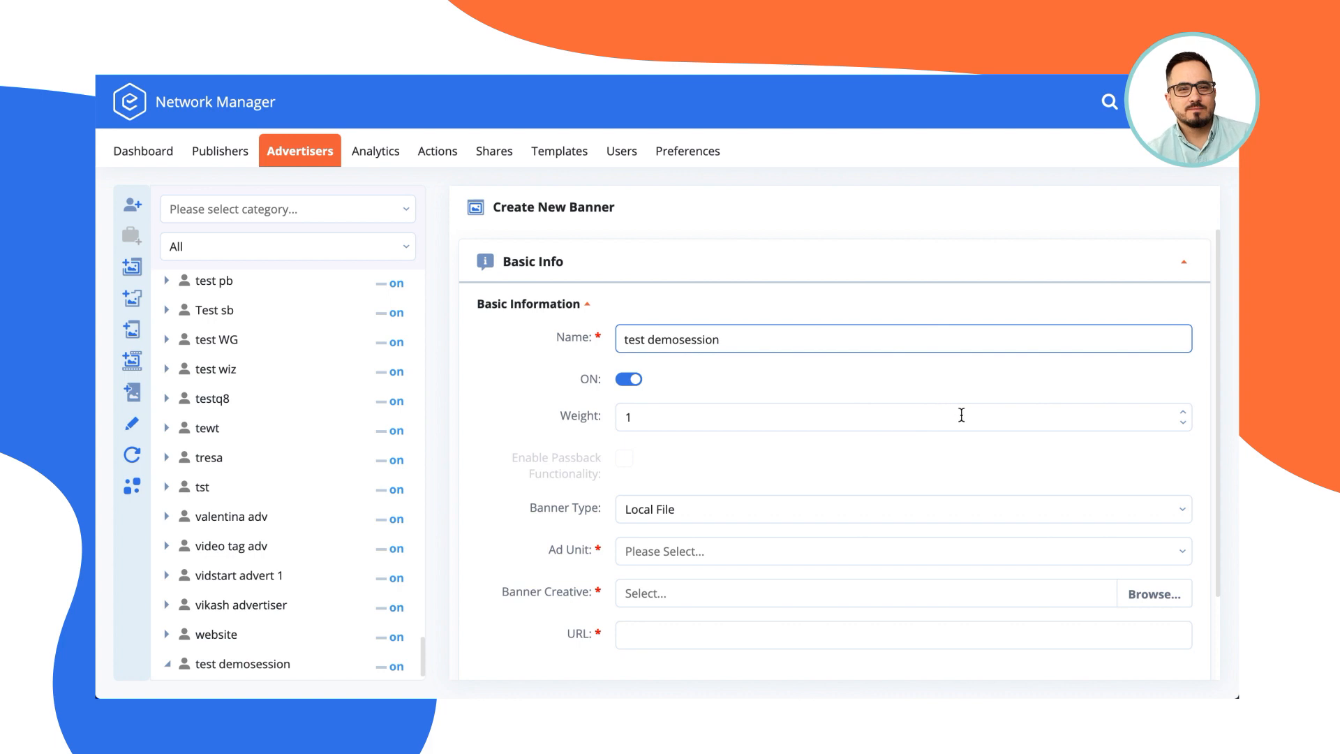
Step: Look through the available banner types, trying HTML Code and Template to compare their fields
scroll(962, 415, down, 2)
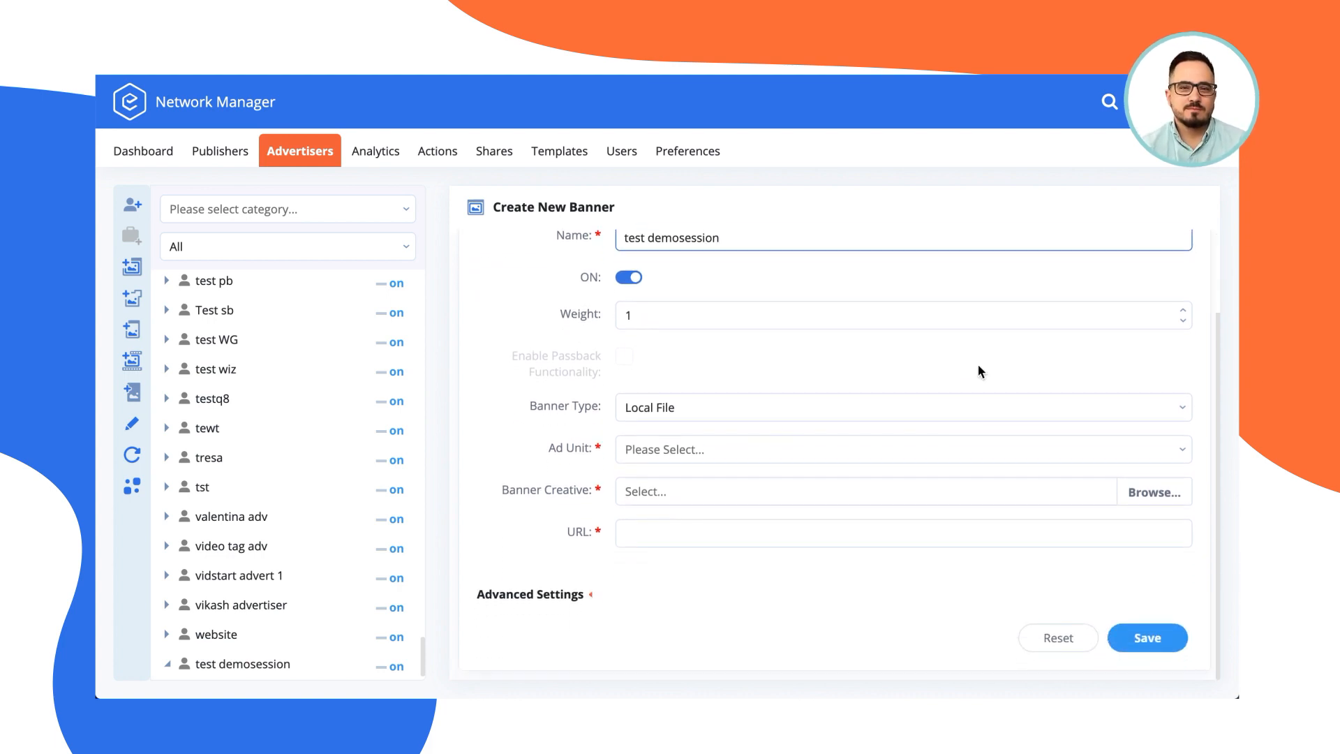
click(1178, 403)
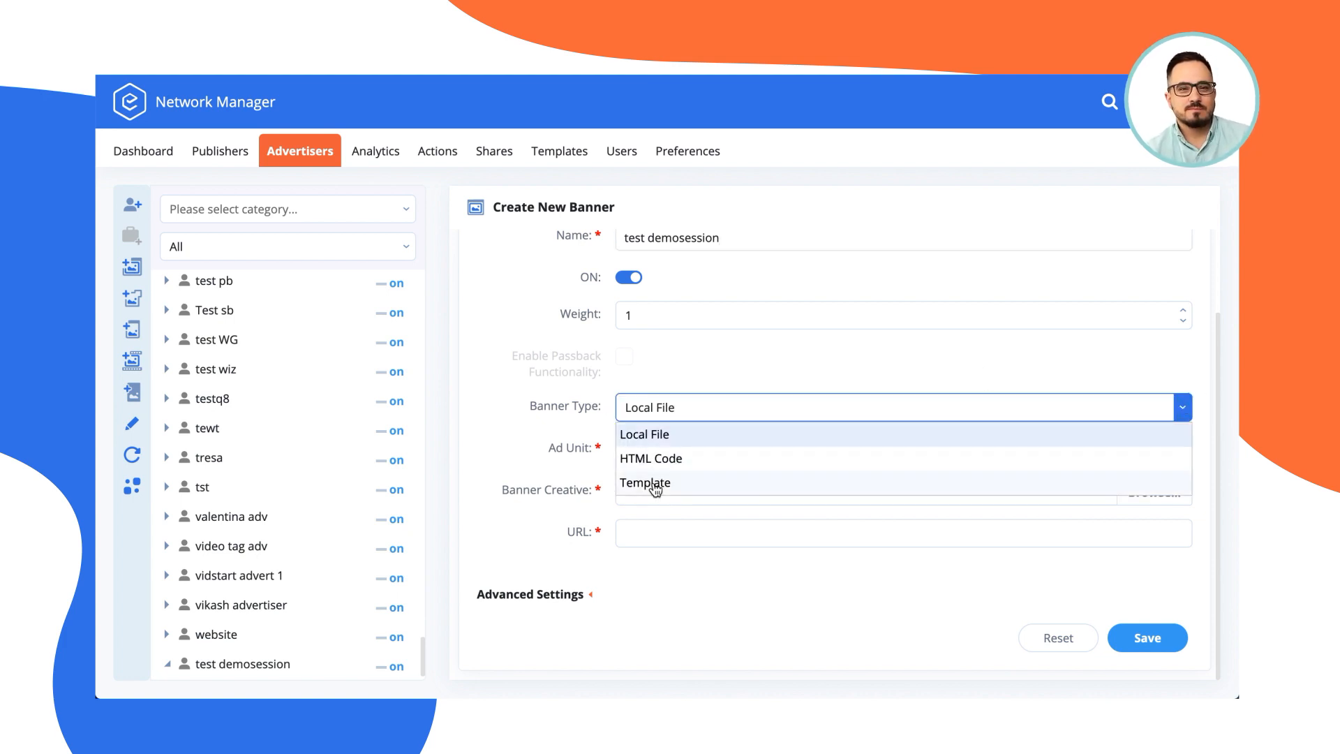
click(730, 343)
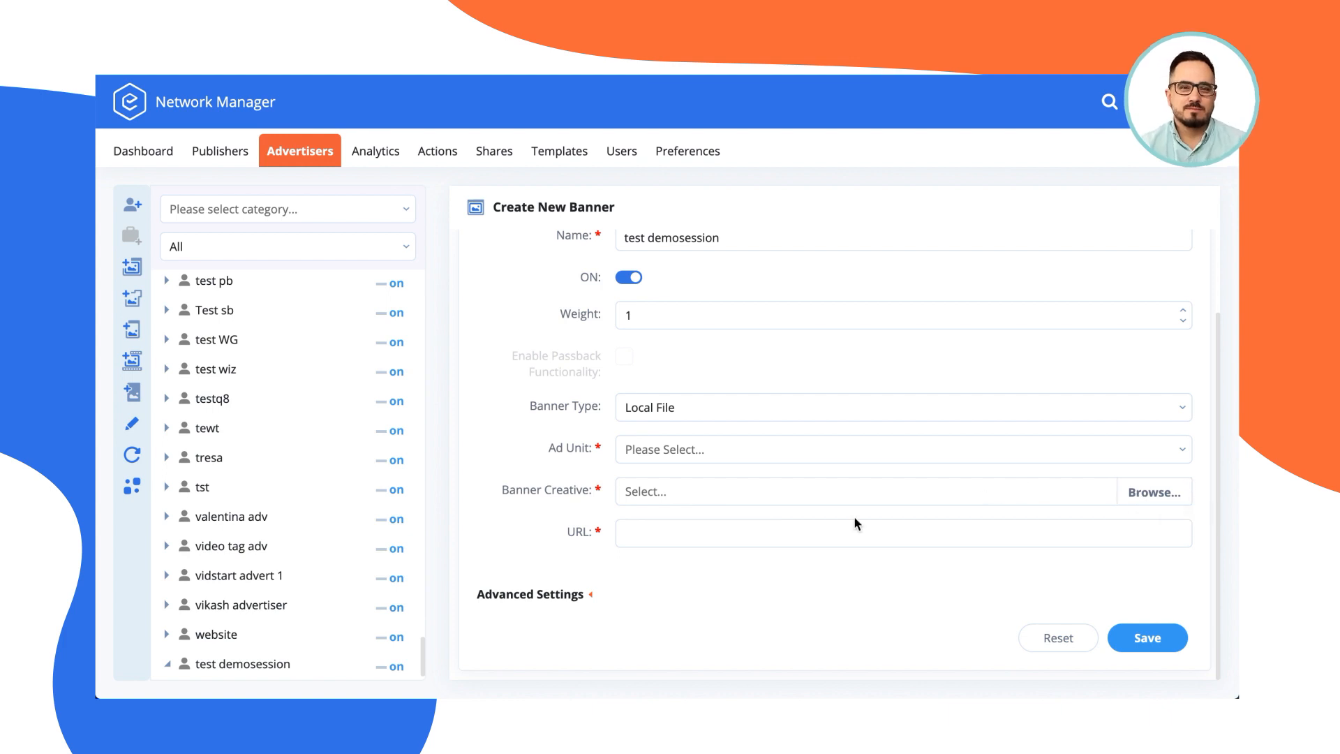
click(1181, 408)
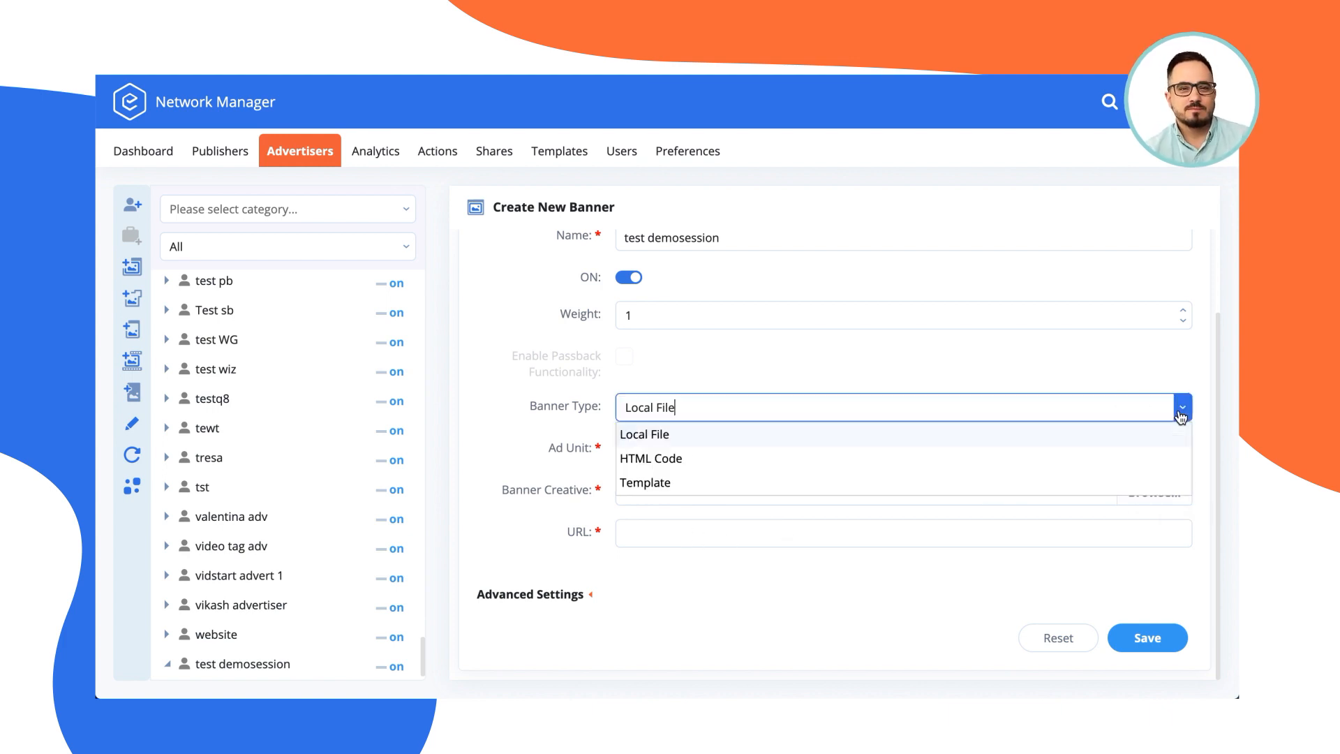
click(815, 462)
click(746, 515)
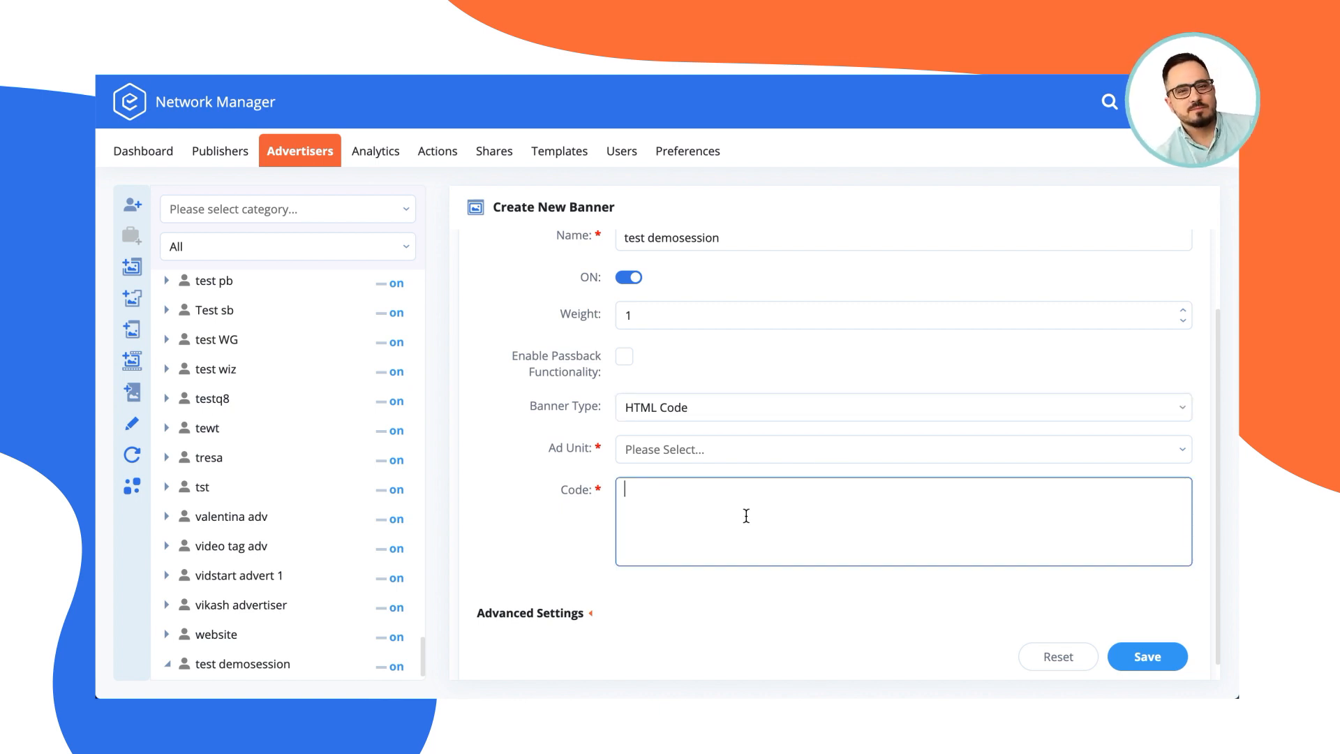
click(1182, 409)
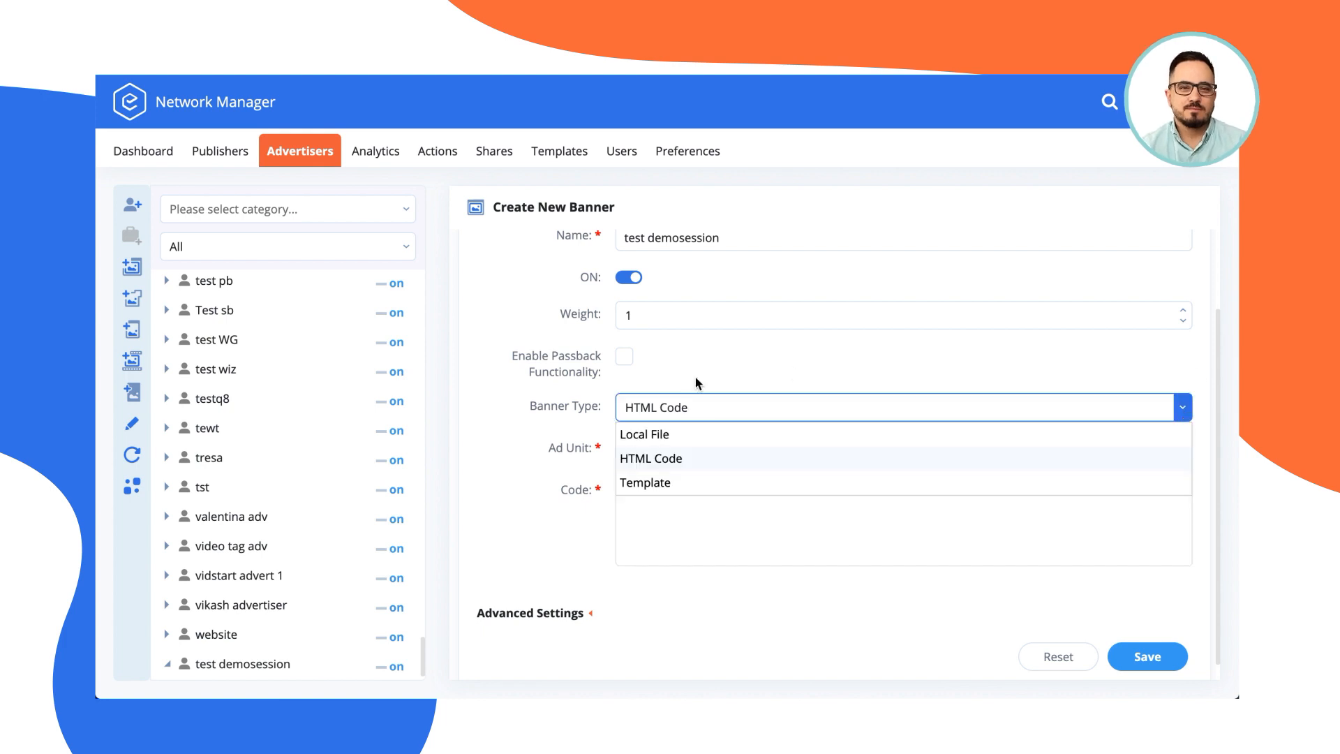
click(691, 489)
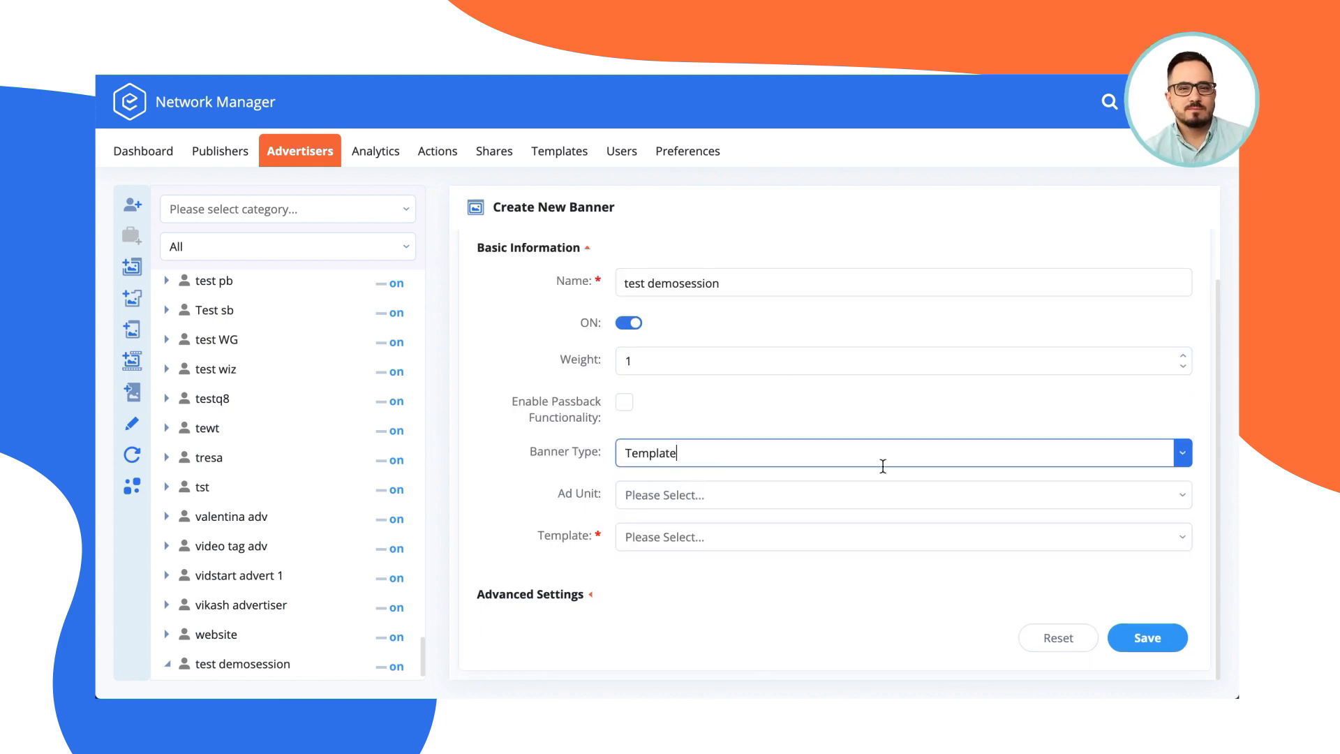
Step: Set the banner type to HTML Code and the ad unit to Leaderboard (728x90), enter "code" as its code, and save the banner
click(1182, 453)
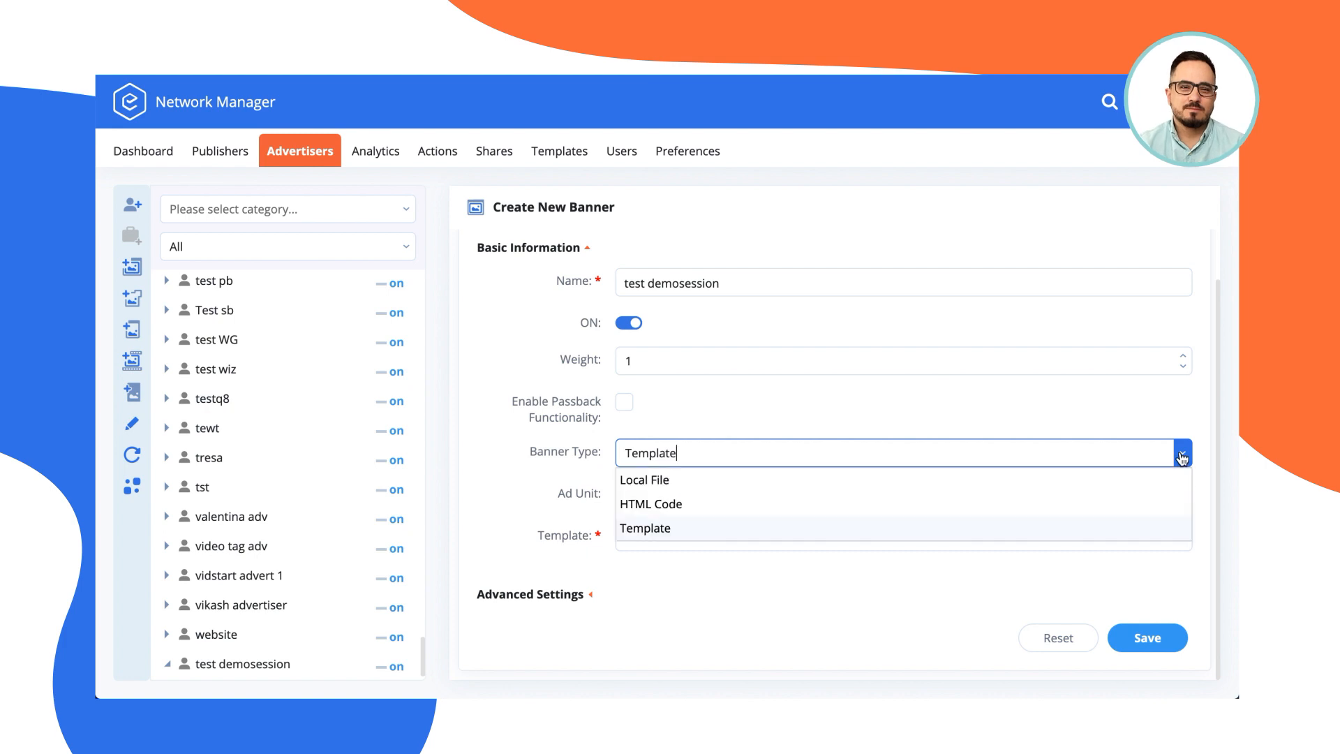
click(826, 506)
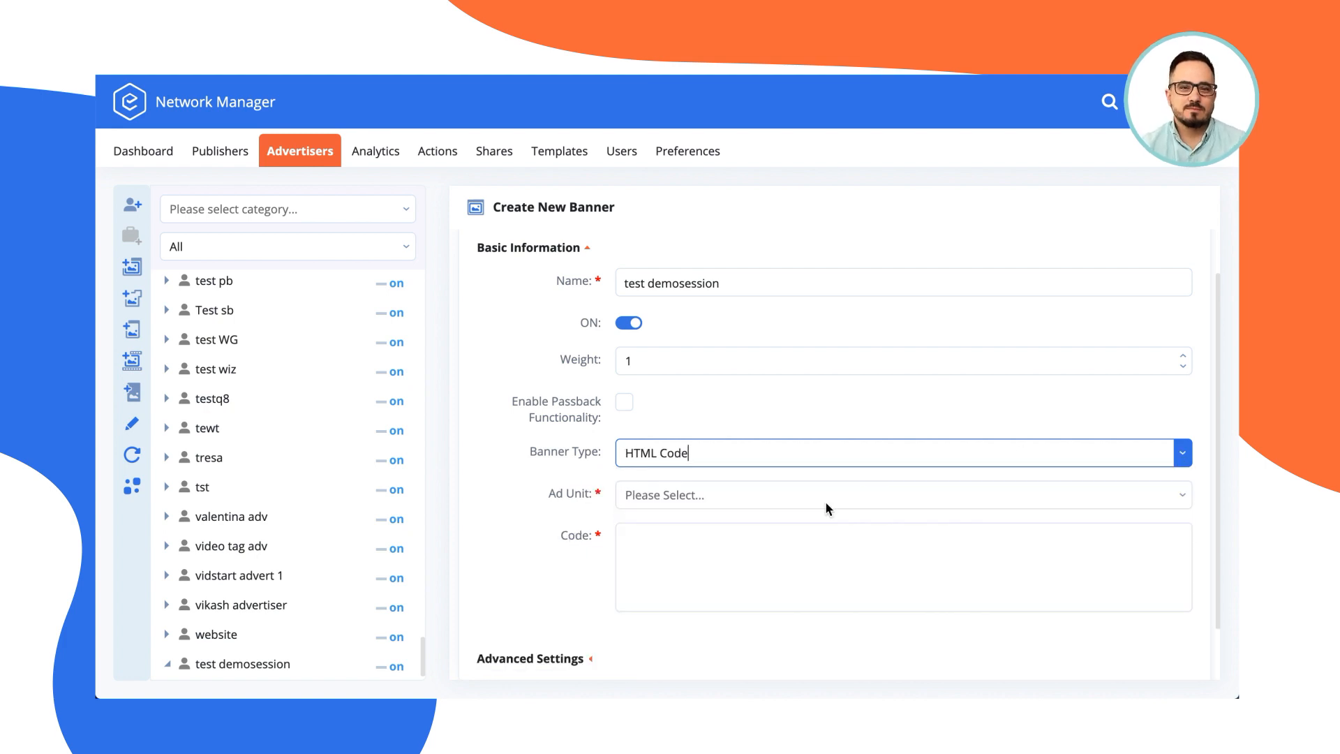
click(1183, 495)
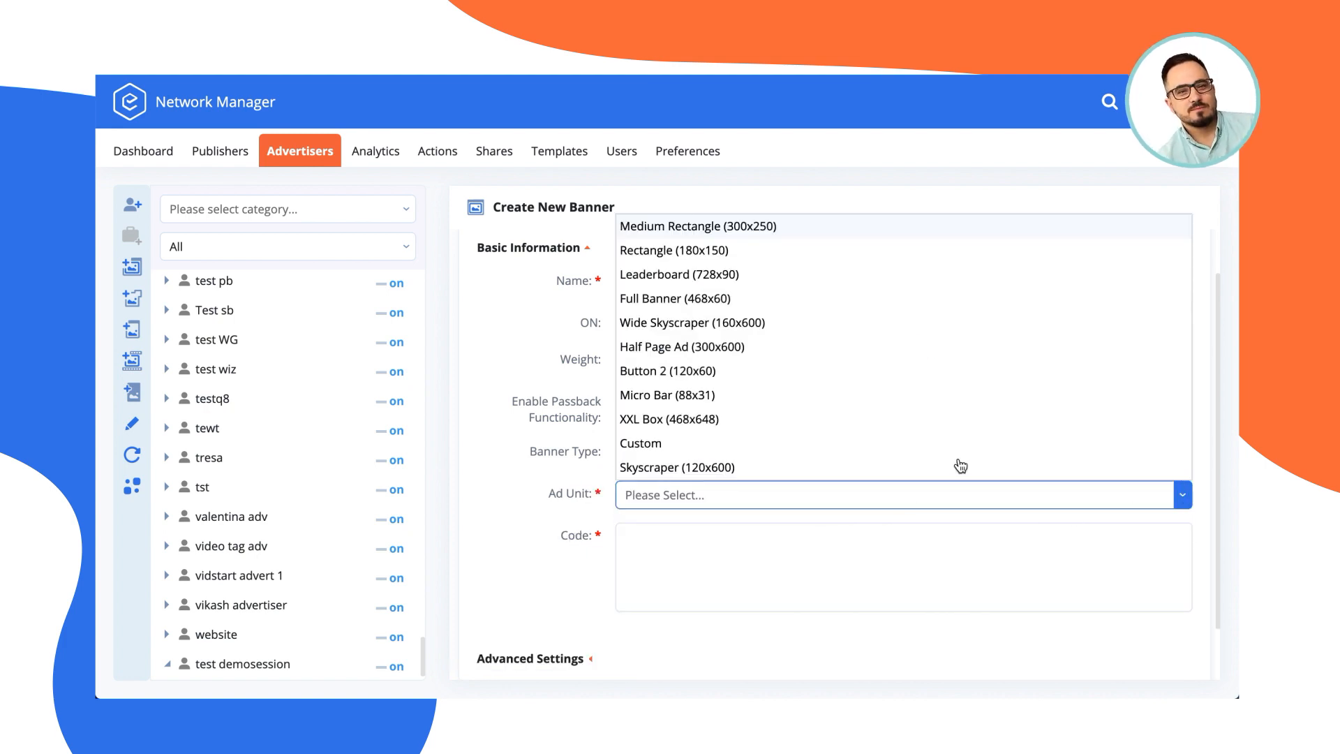
click(726, 274)
click(743, 574)
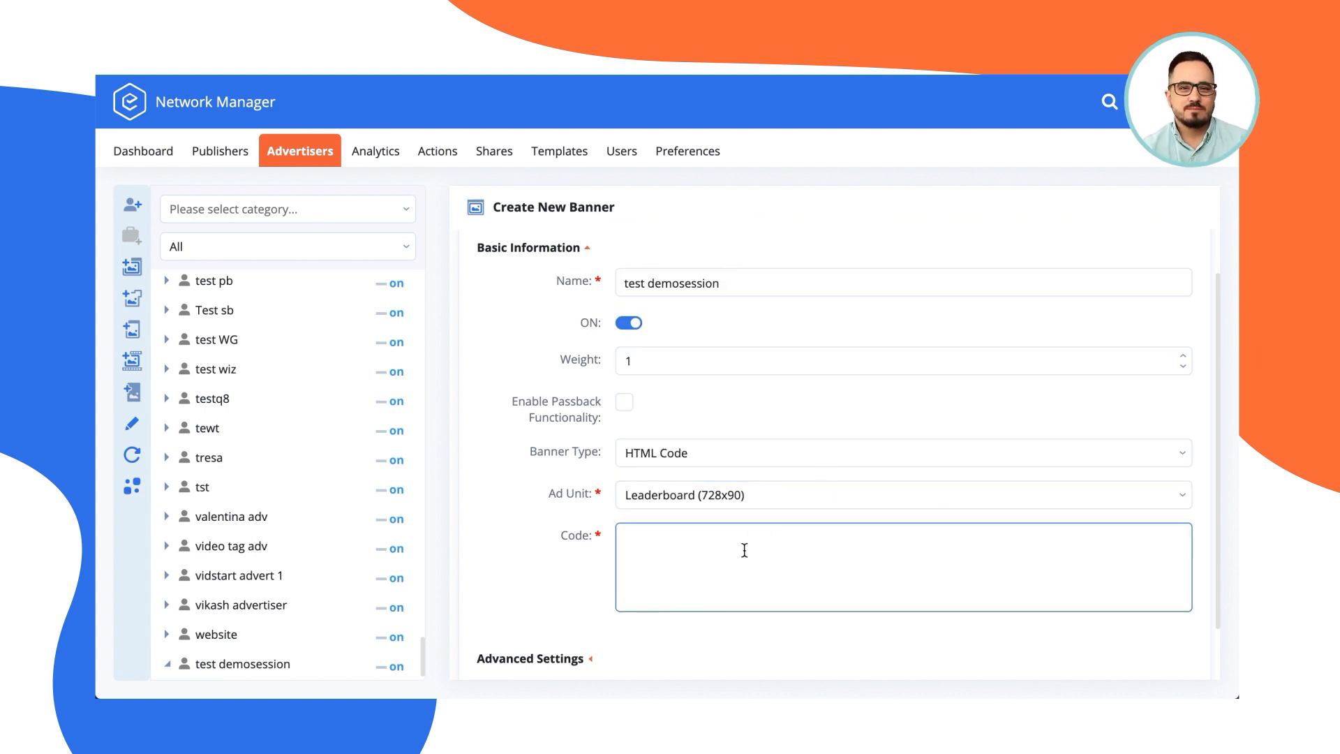
text(code)
scroll(521, 530, down, 1)
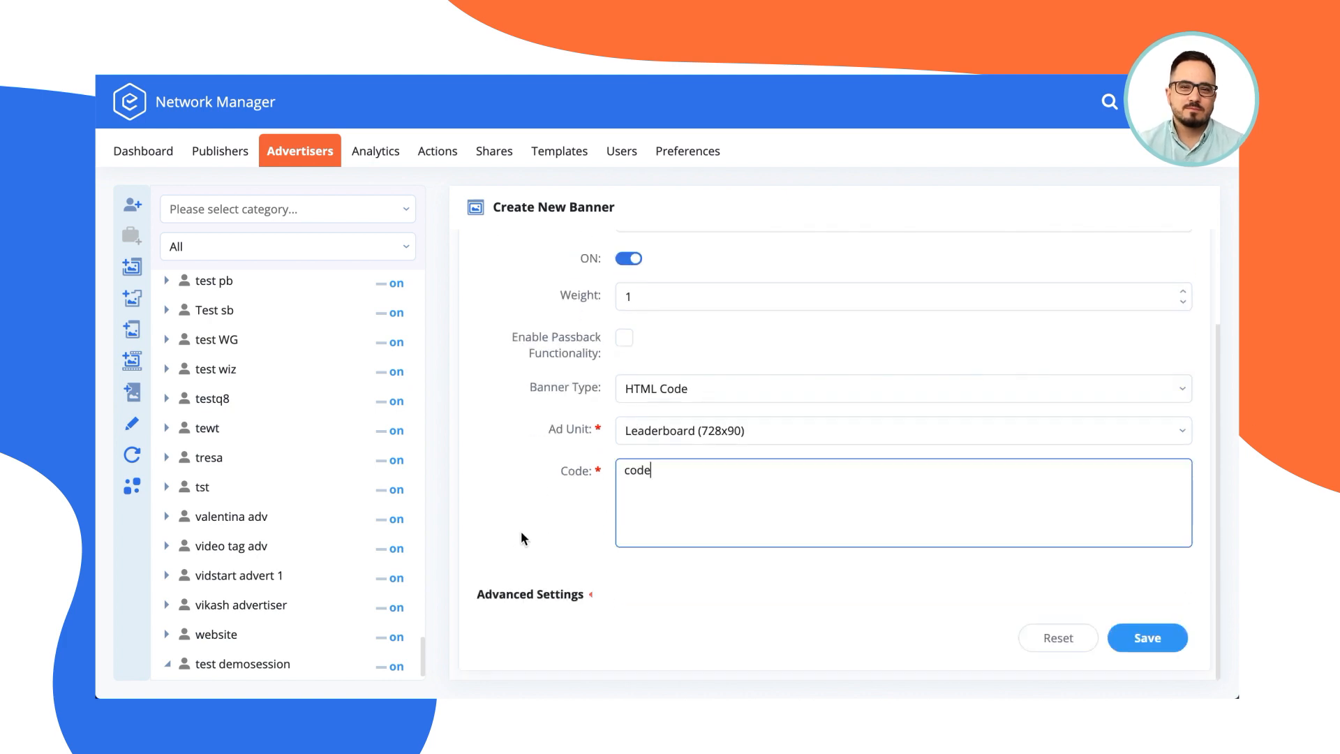
click(1148, 638)
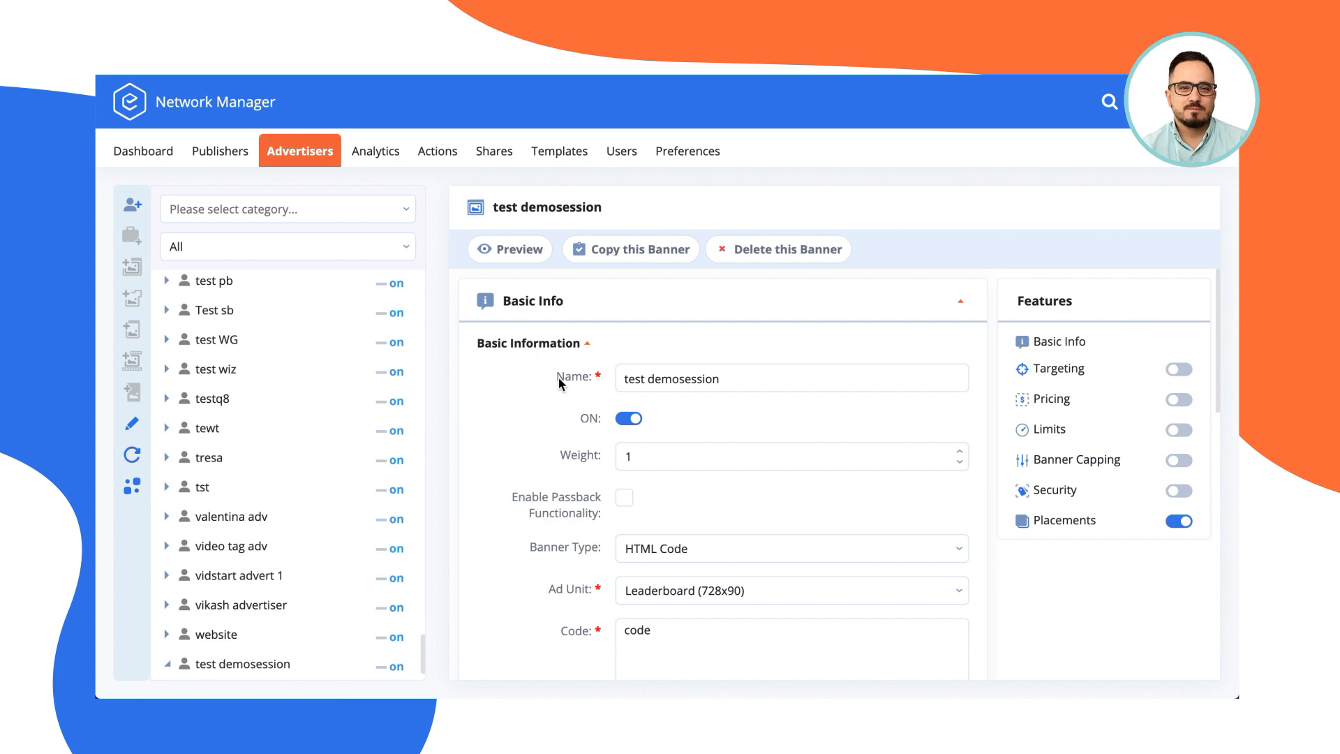
Step: Link the banner to the "test demosession Leaderboard (728x90)" placement in the default zone of the test demosession site and save the link
scroll(558, 377, down, 3)
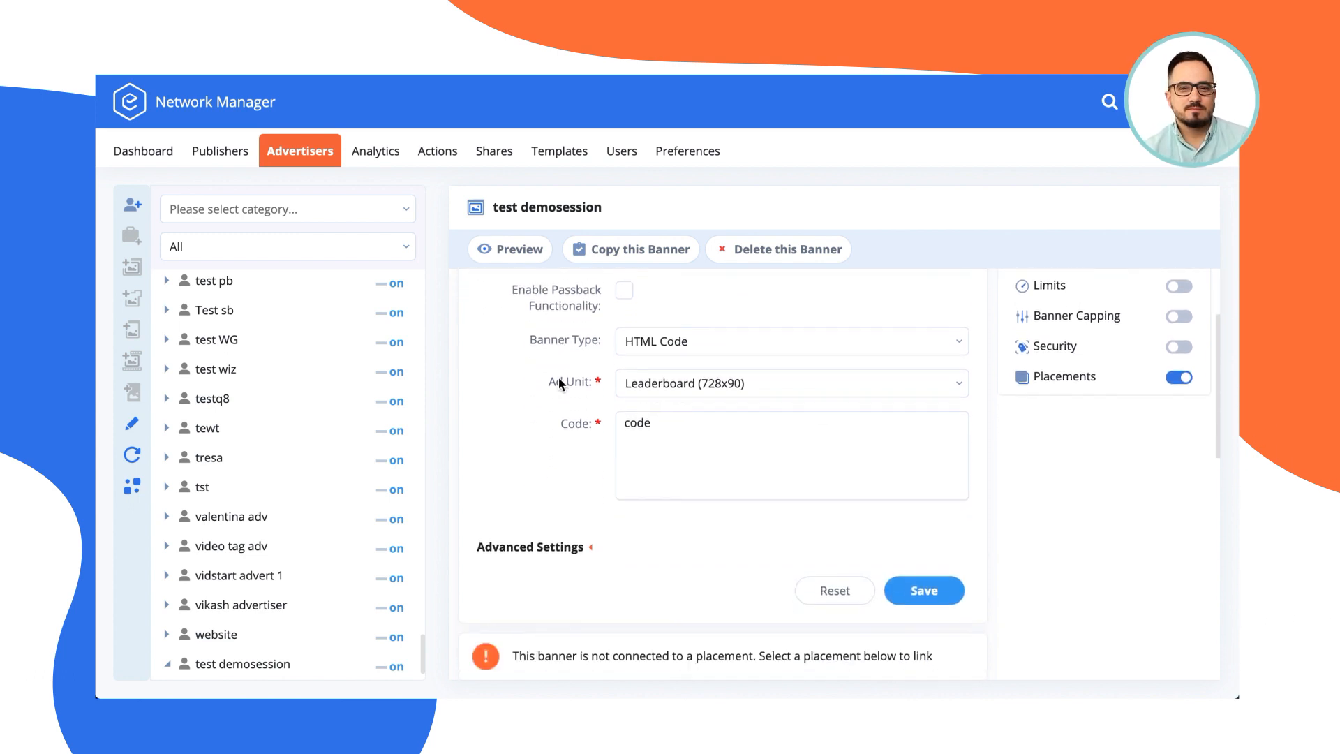
scroll(558, 377, down, 1)
scroll(559, 377, up, 2)
scroll(558, 377, down, 8)
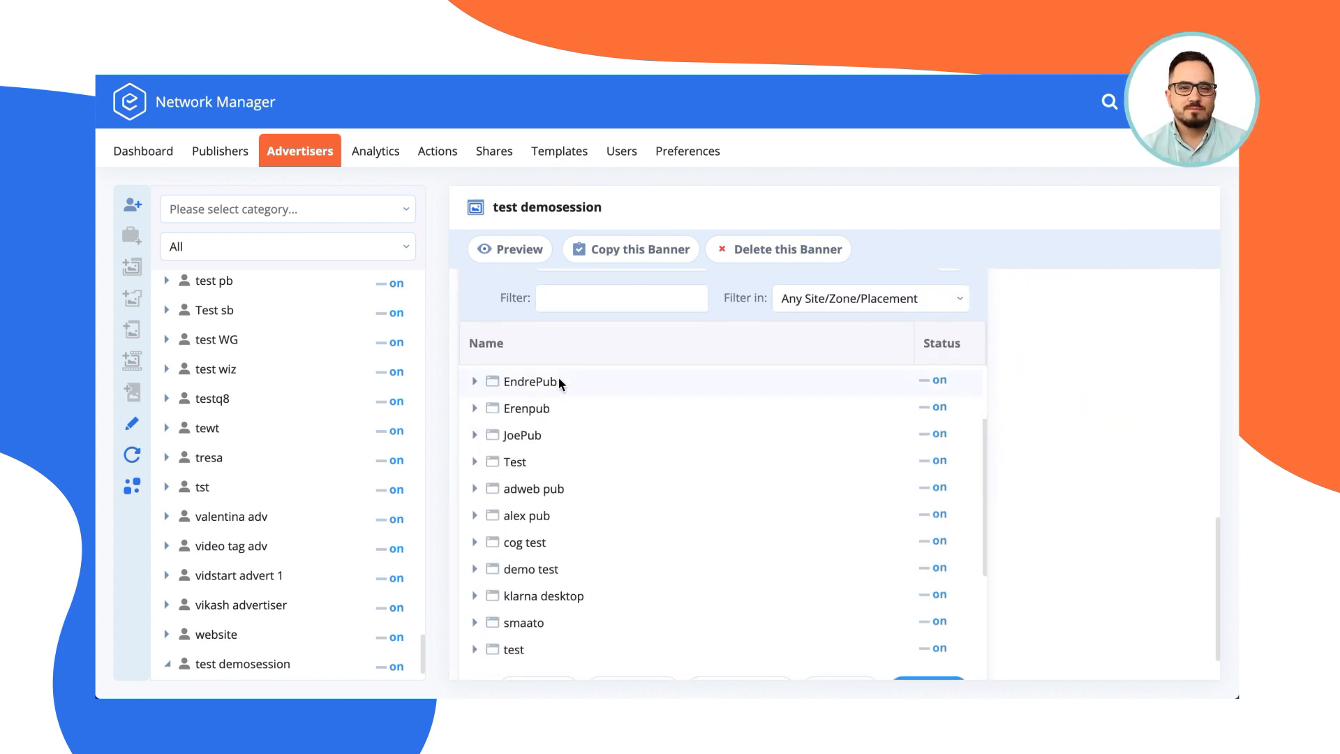
scroll(558, 383, down, 3)
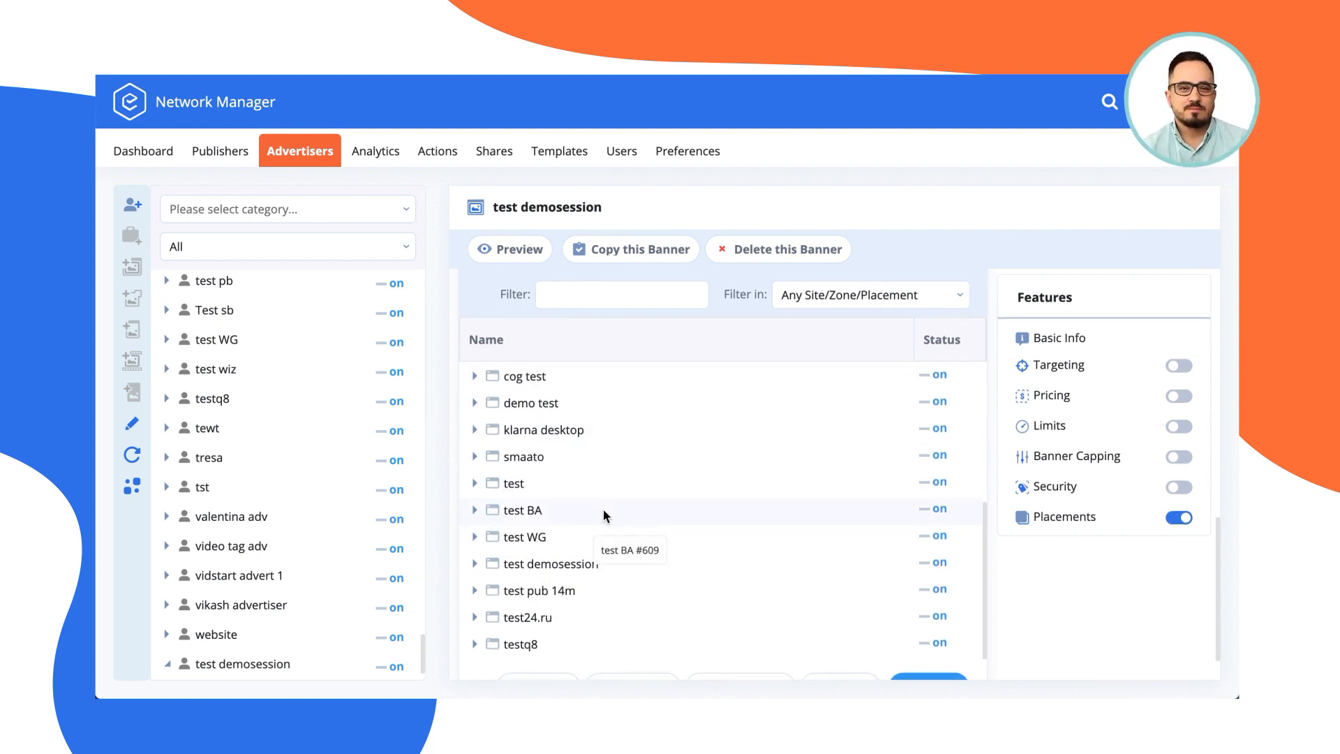
scroll(603, 515, down, 1)
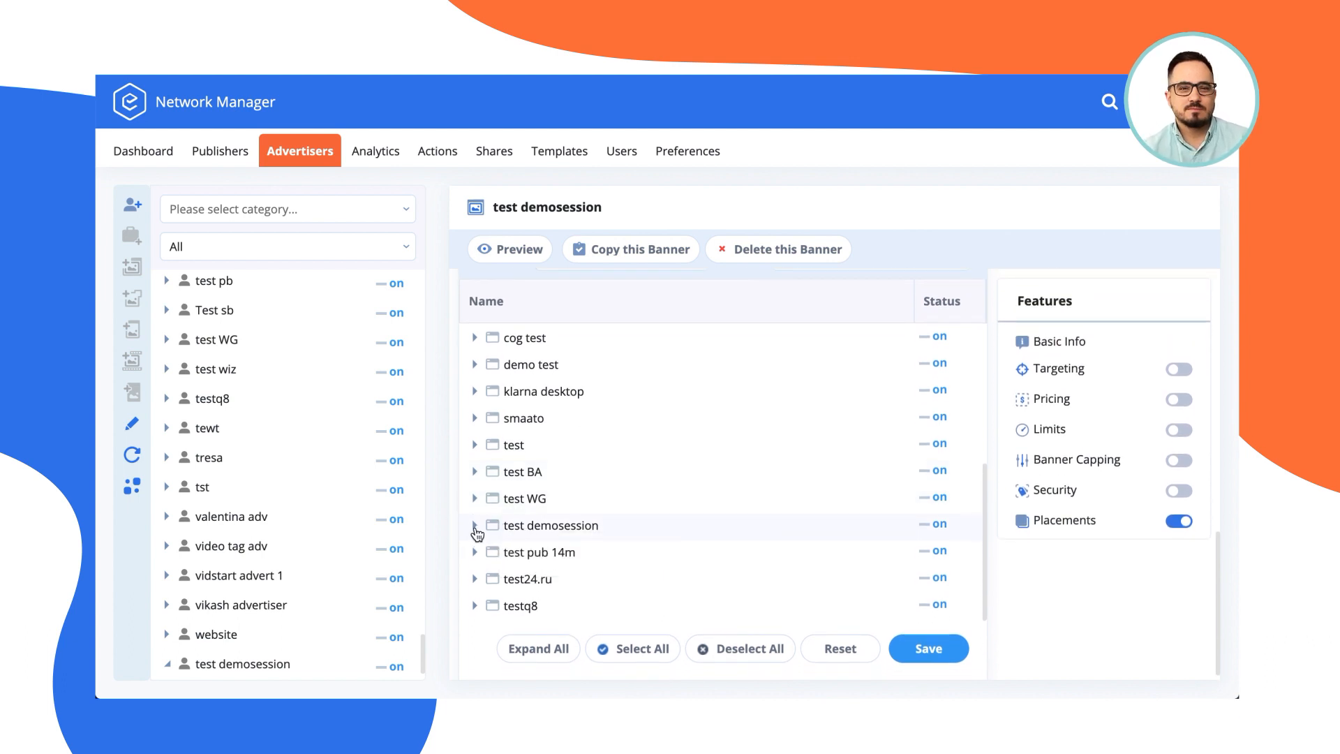
click(474, 528)
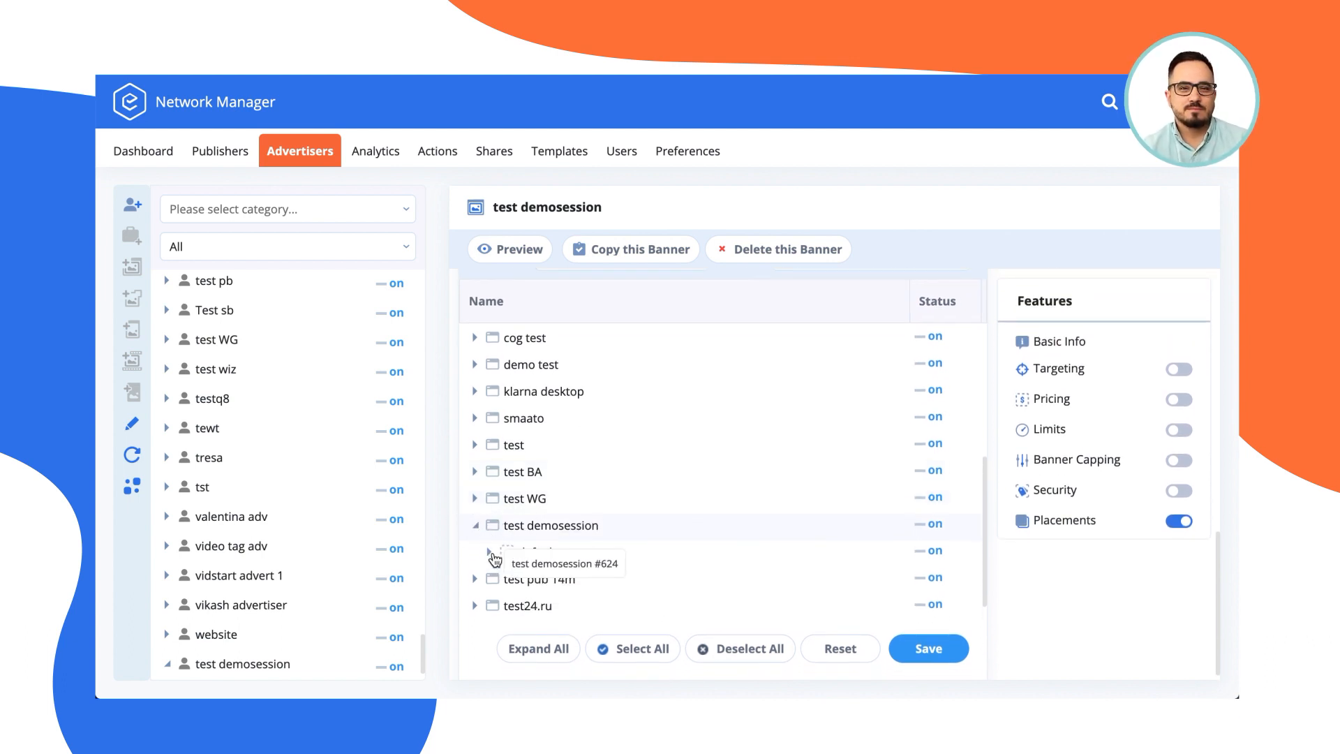
click(488, 553)
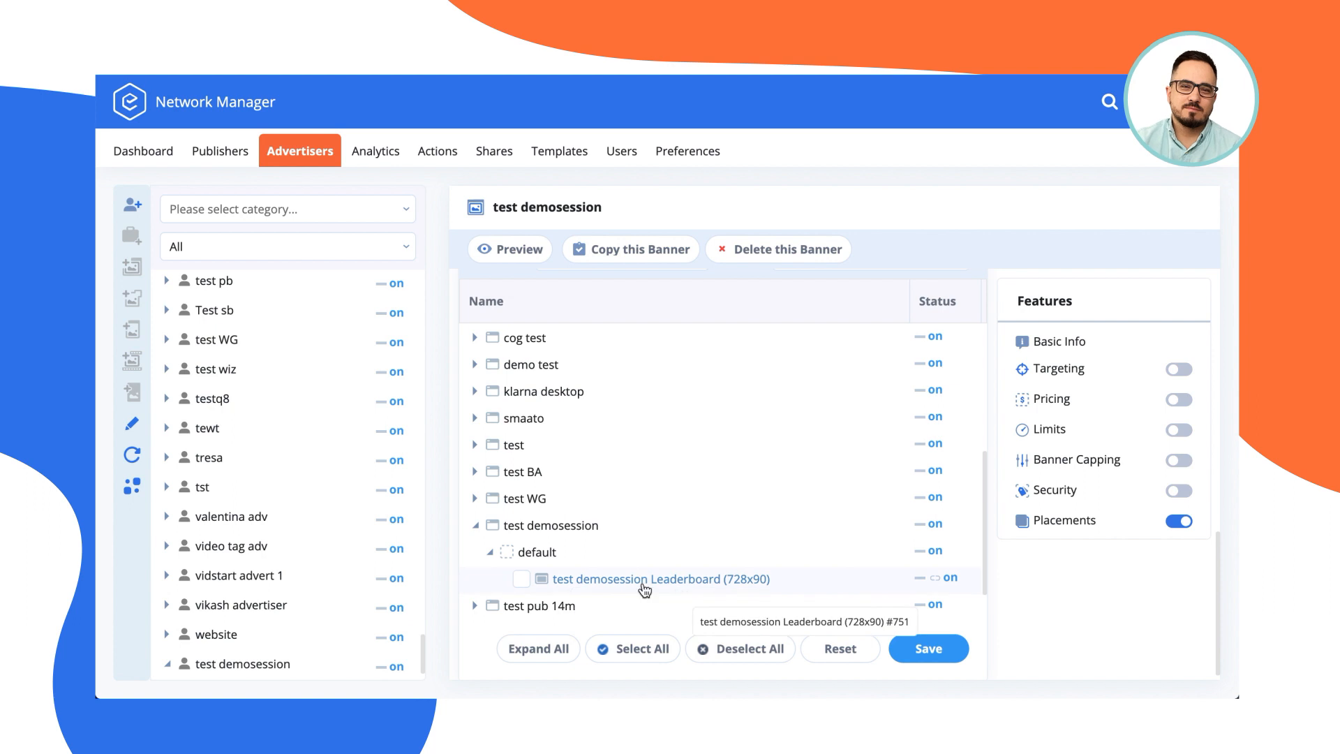
click(520, 581)
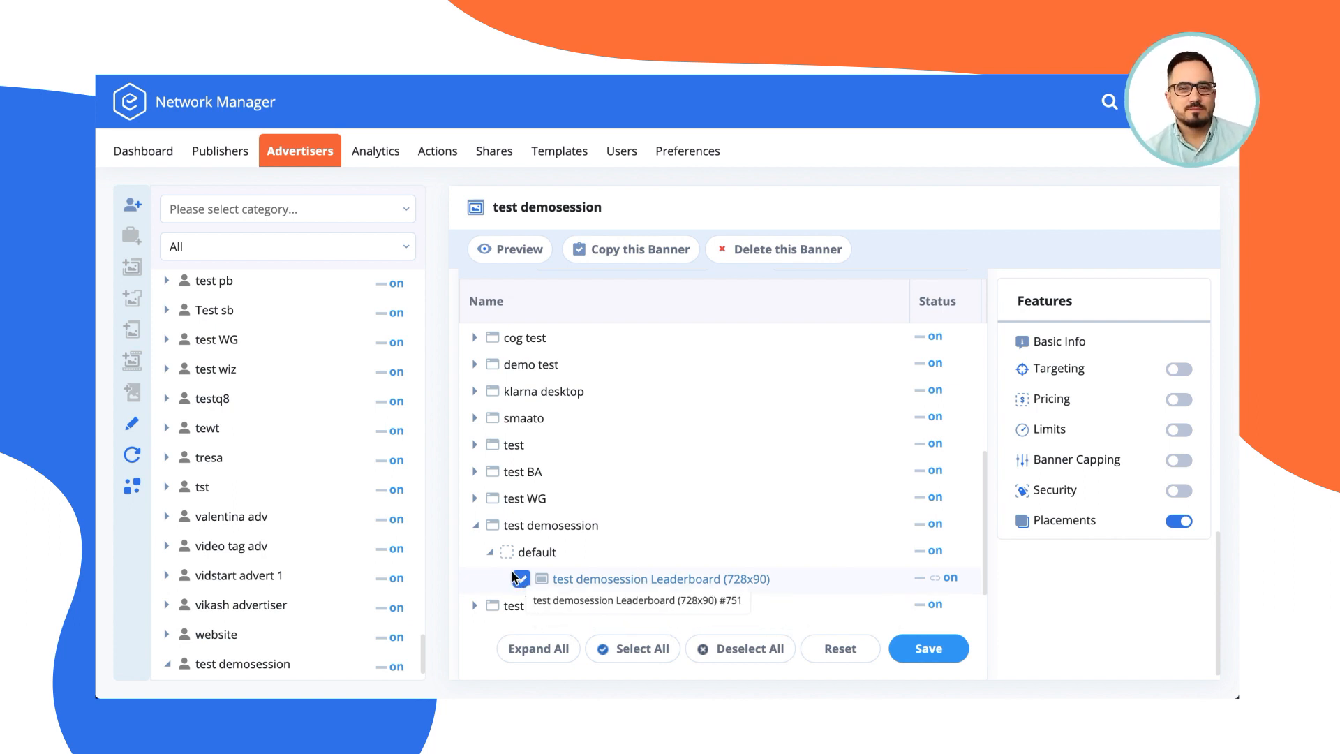
click(948, 650)
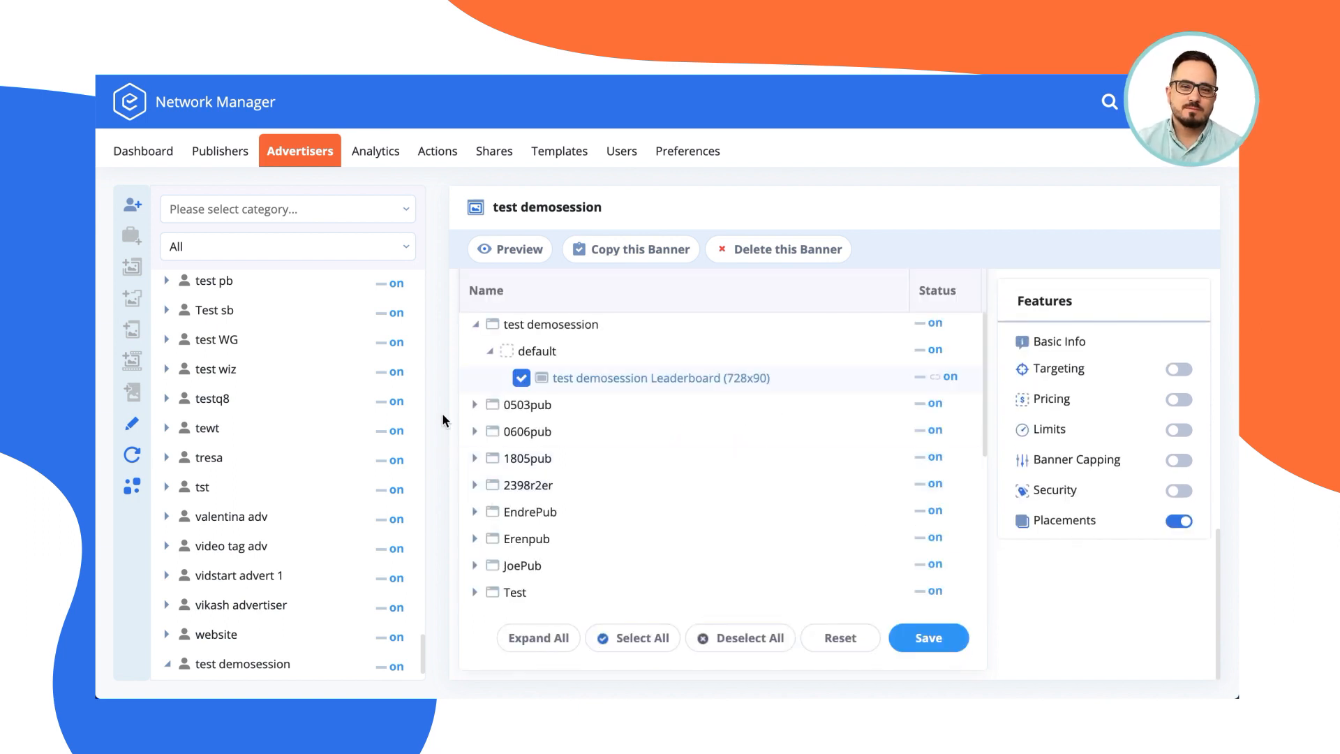
Step: Review the invocation code of the publisher's Leaderboard placement and return to the advertiser's banner to look over its settings
scroll(898, 437, up, 6)
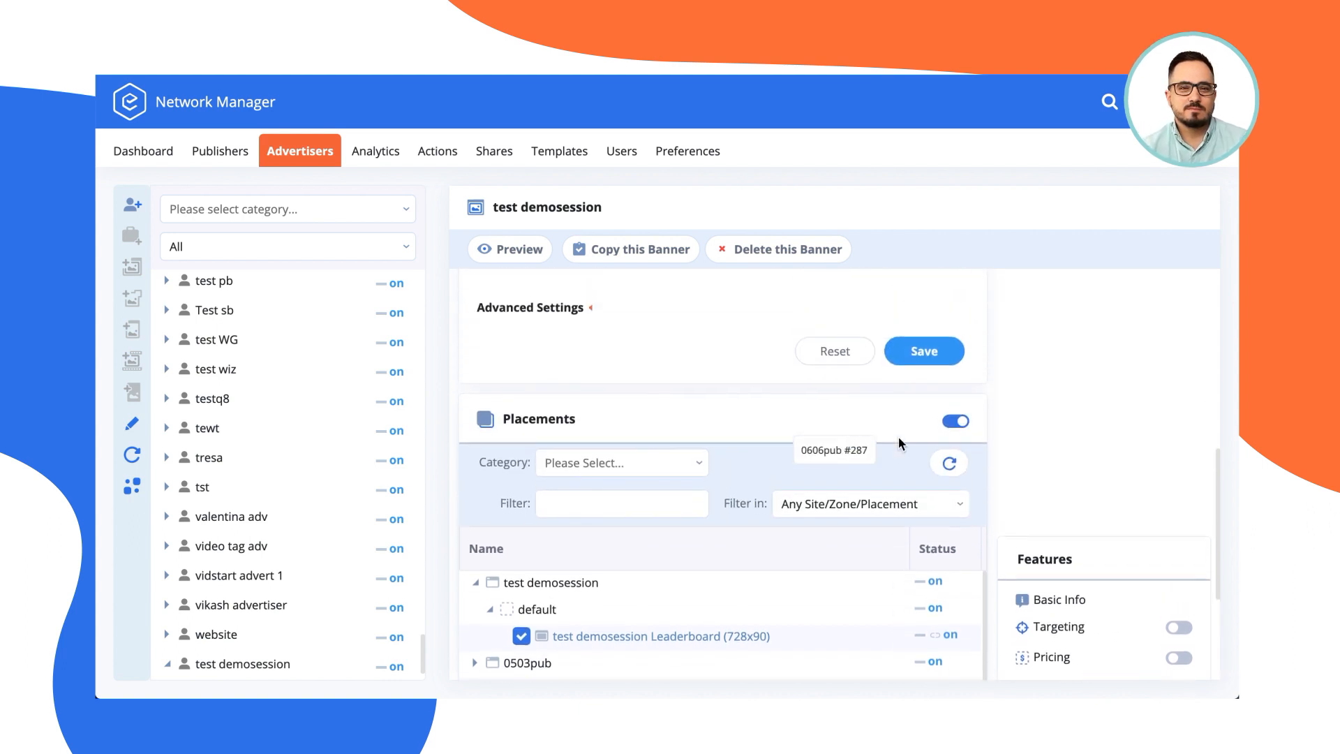
click(221, 152)
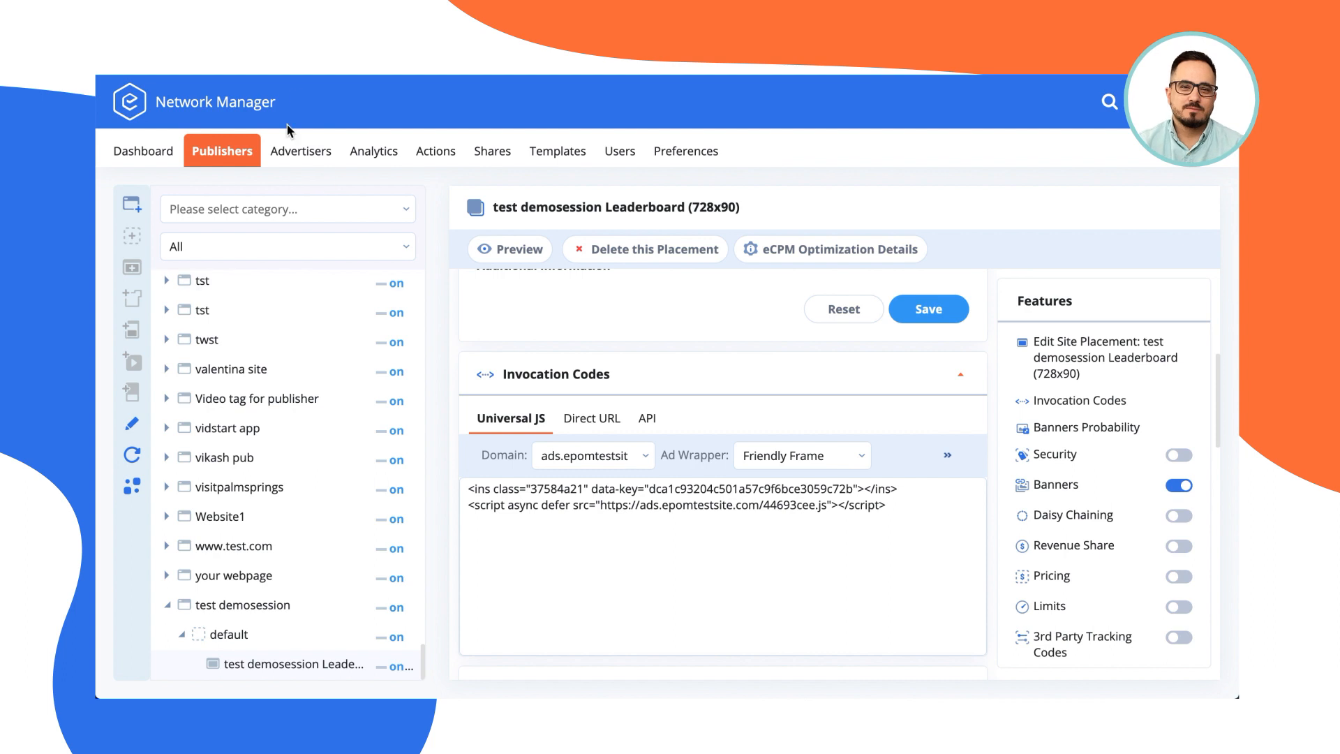
click(291, 145)
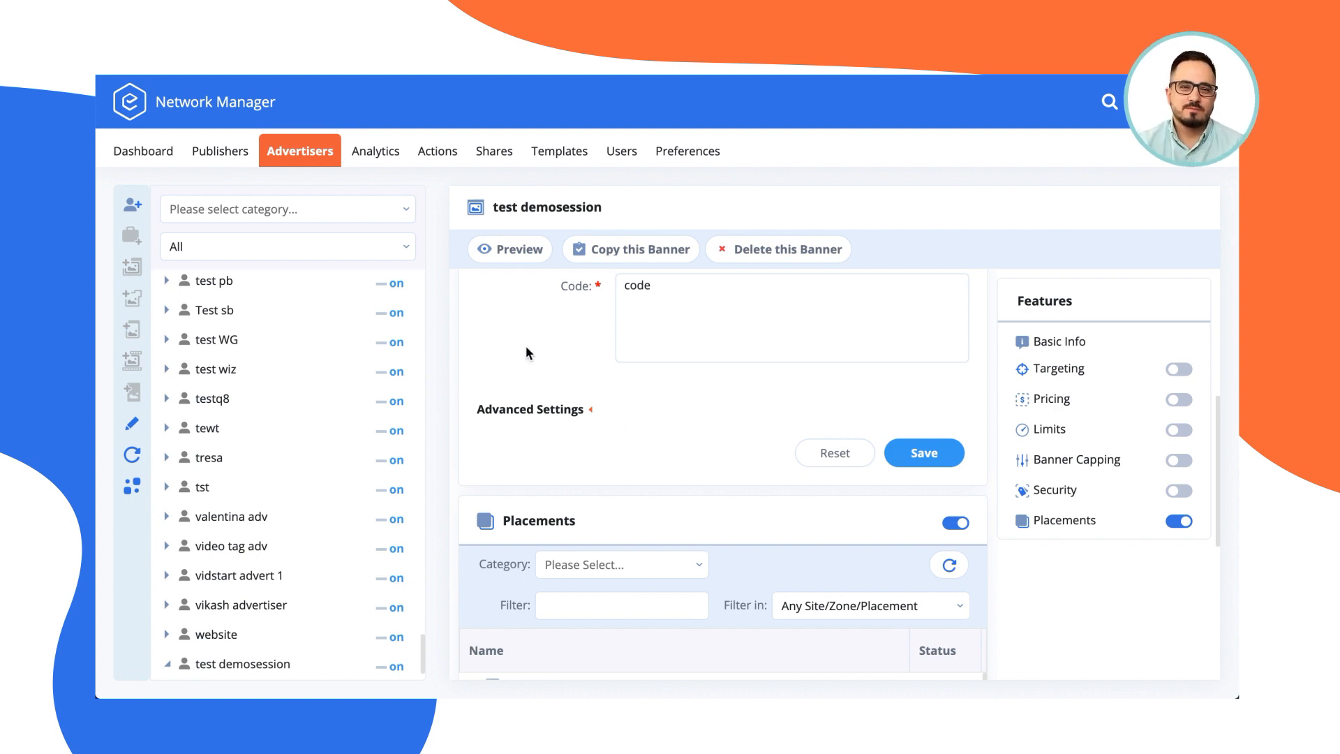
scroll(526, 345, up, 5)
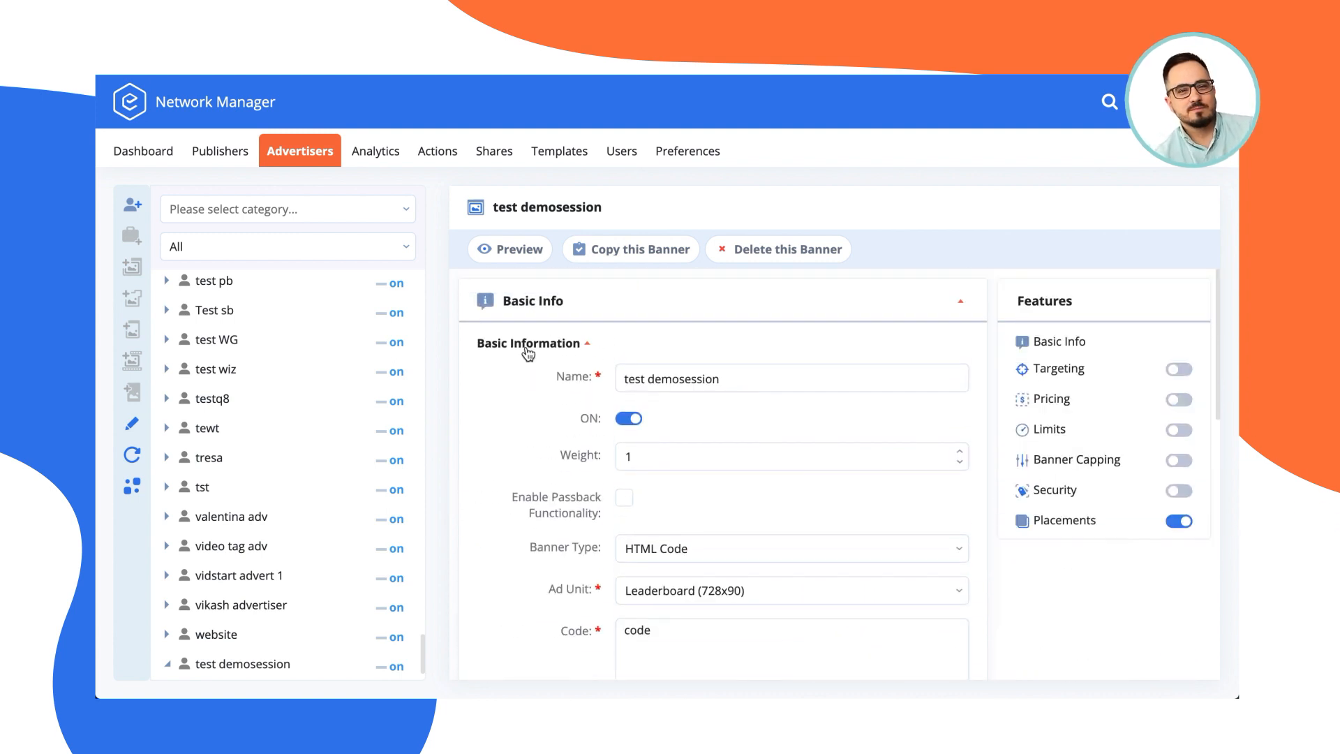
scroll(525, 458, down, 3)
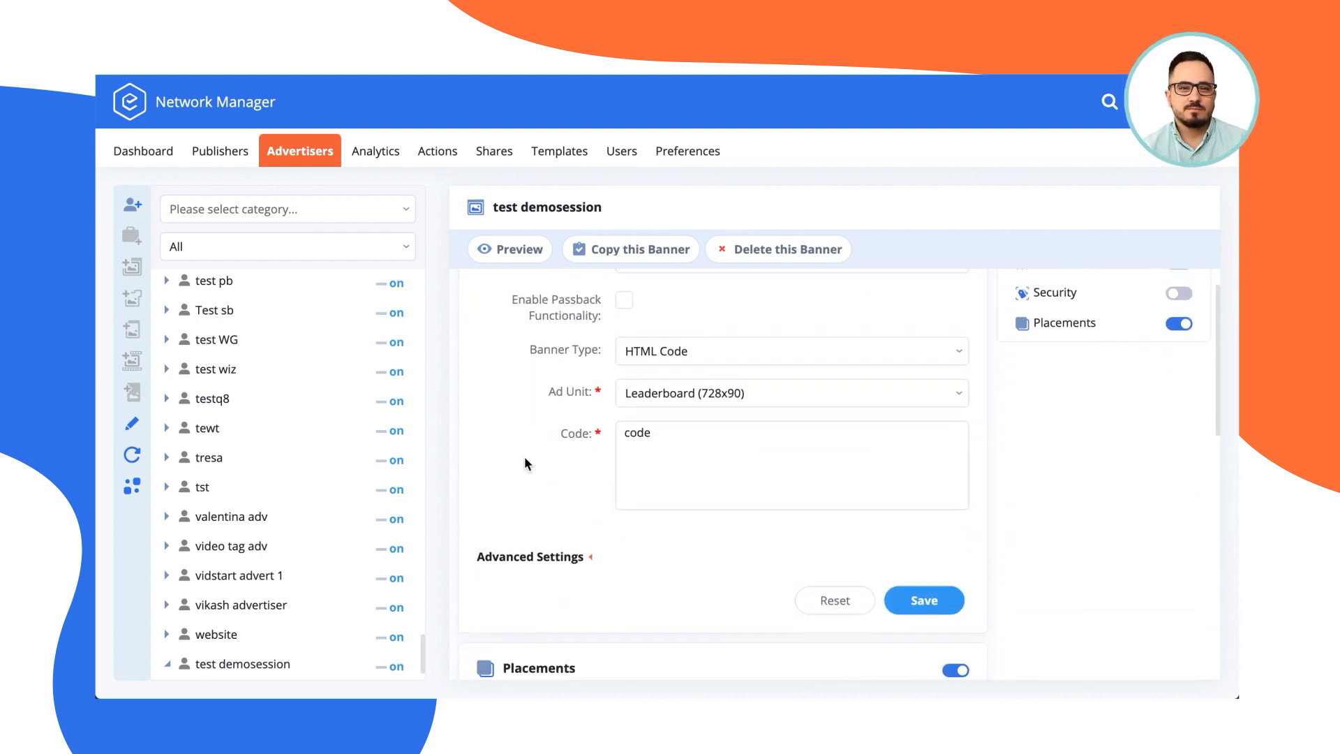
scroll(525, 464, down, 1)
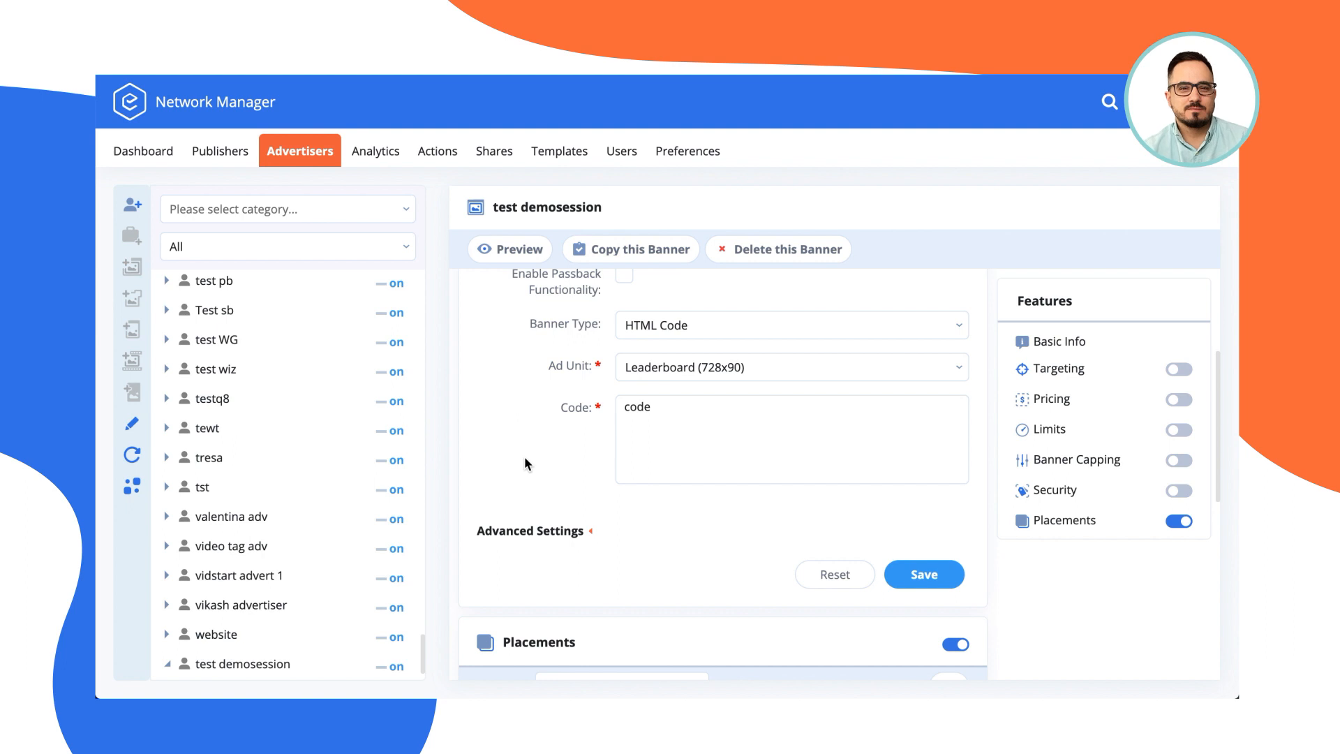